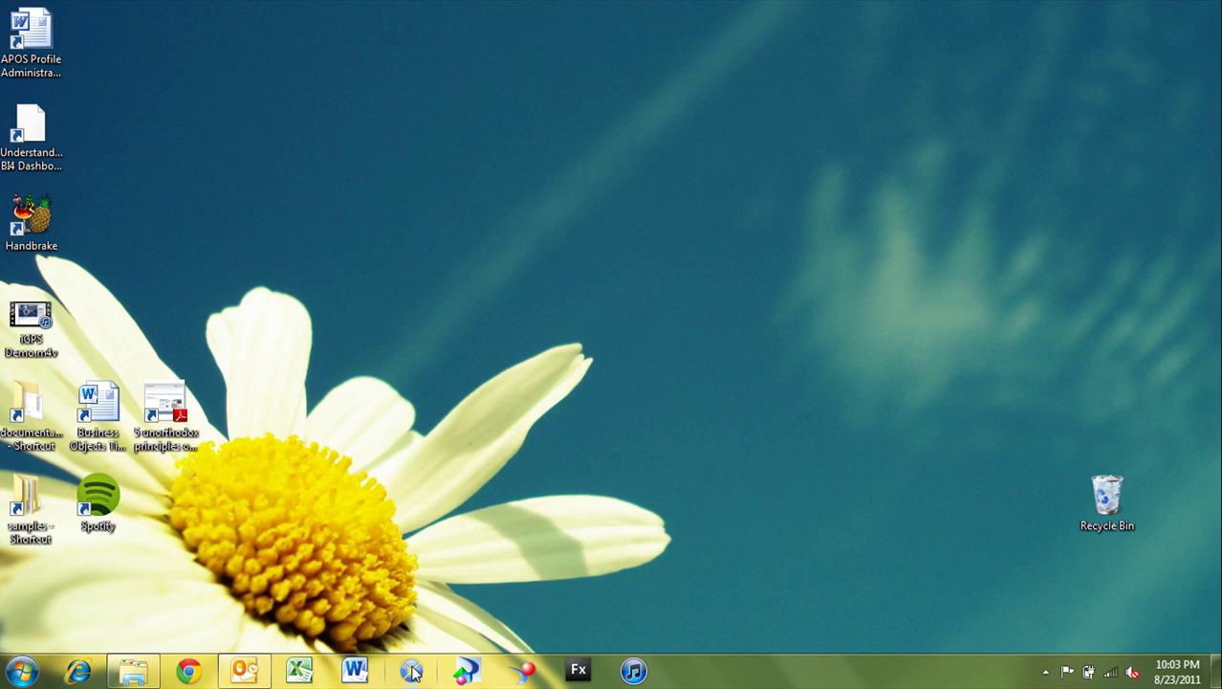
# Launch Excel and log Live Office on to the demo.decisionfirst.com BusinessObjects Enterprise server
pyautogui.click(302, 672)
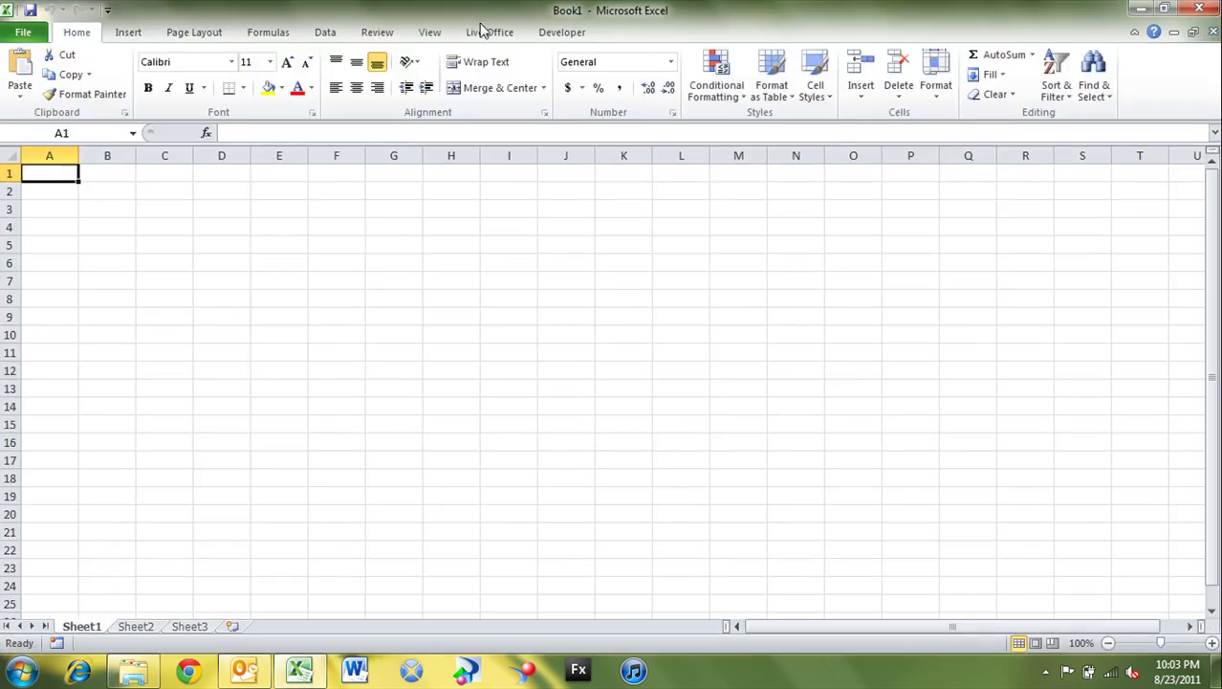
pyautogui.click(485, 35)
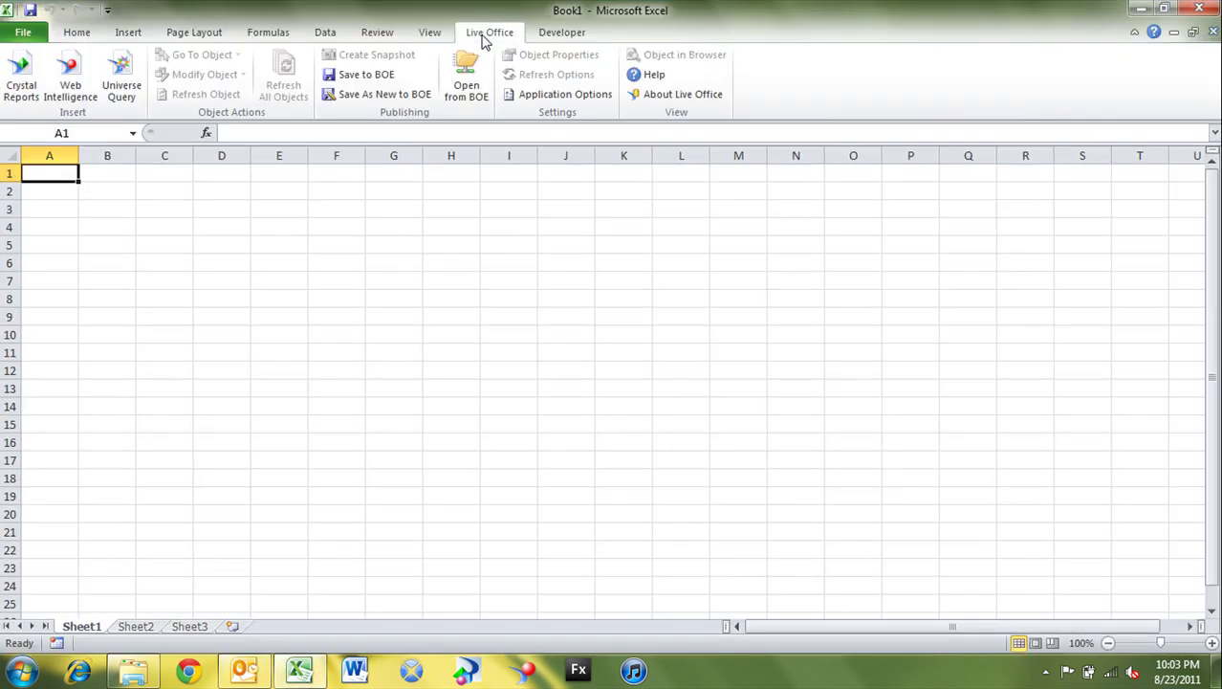
pyautogui.click(552, 95)
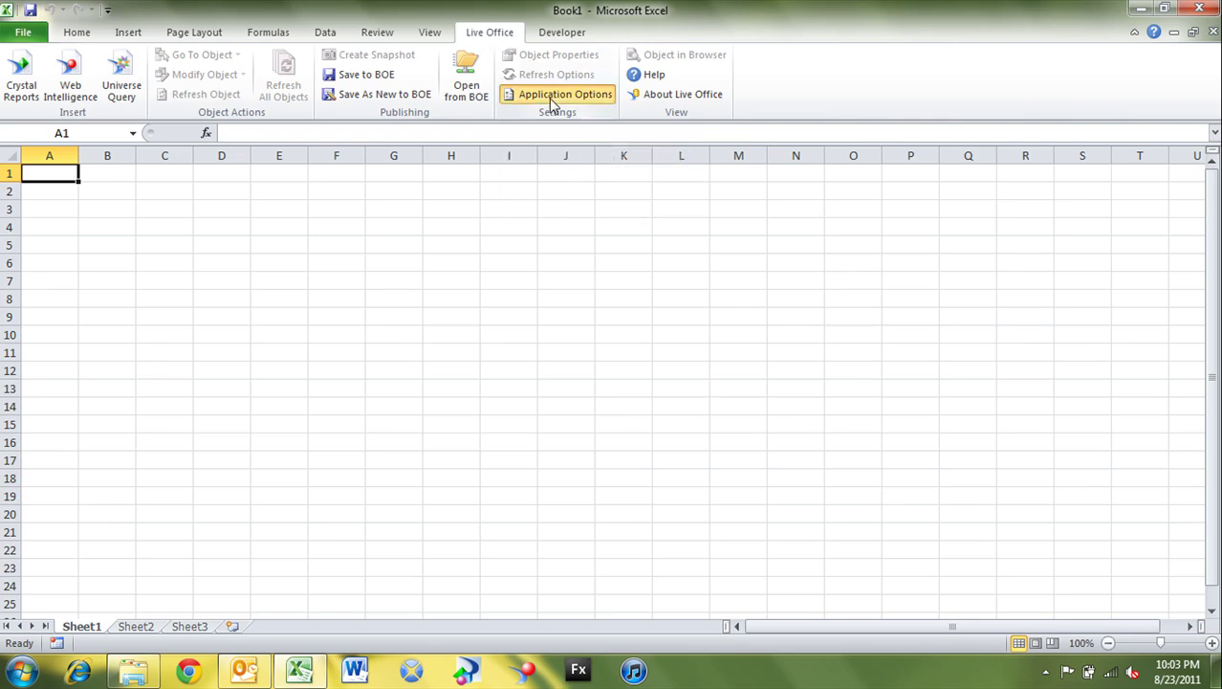
pyautogui.click(513, 165)
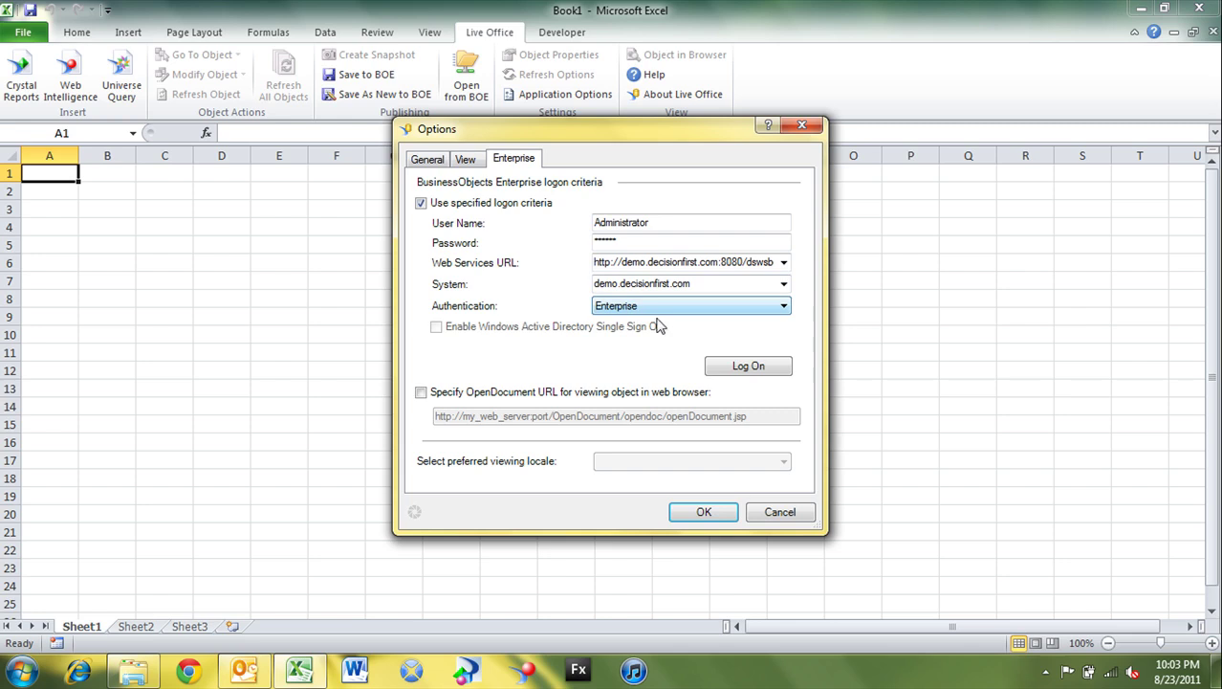
pyautogui.click(736, 368)
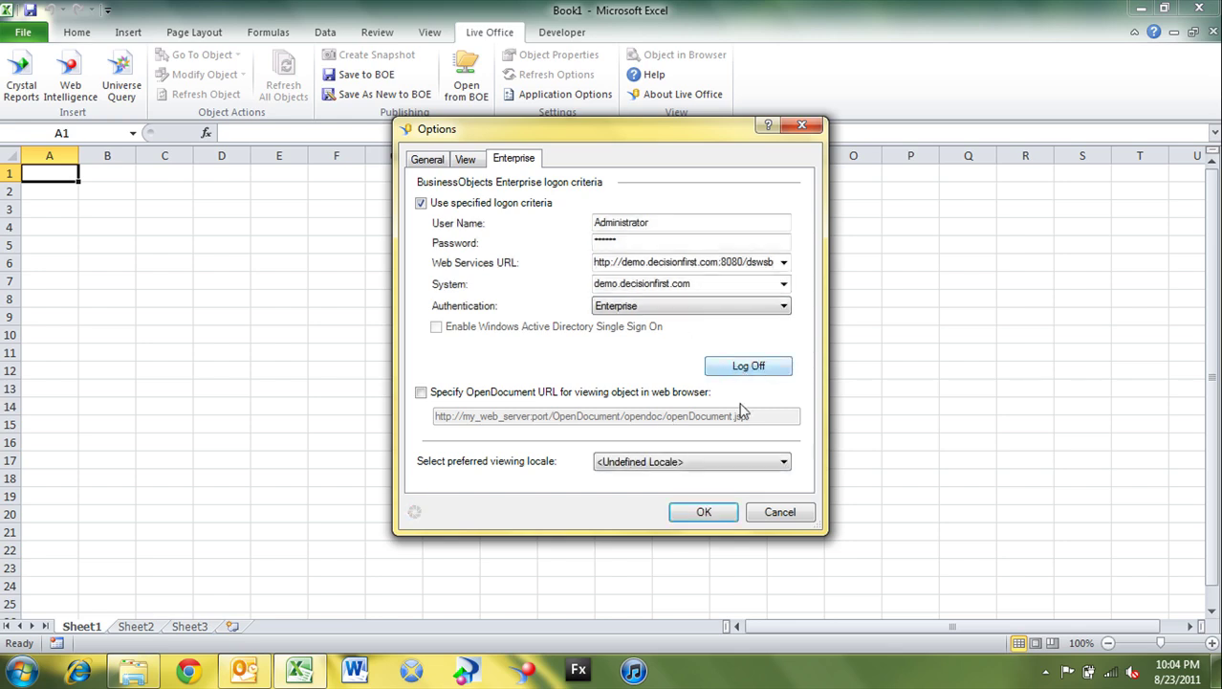
pyautogui.click(705, 512)
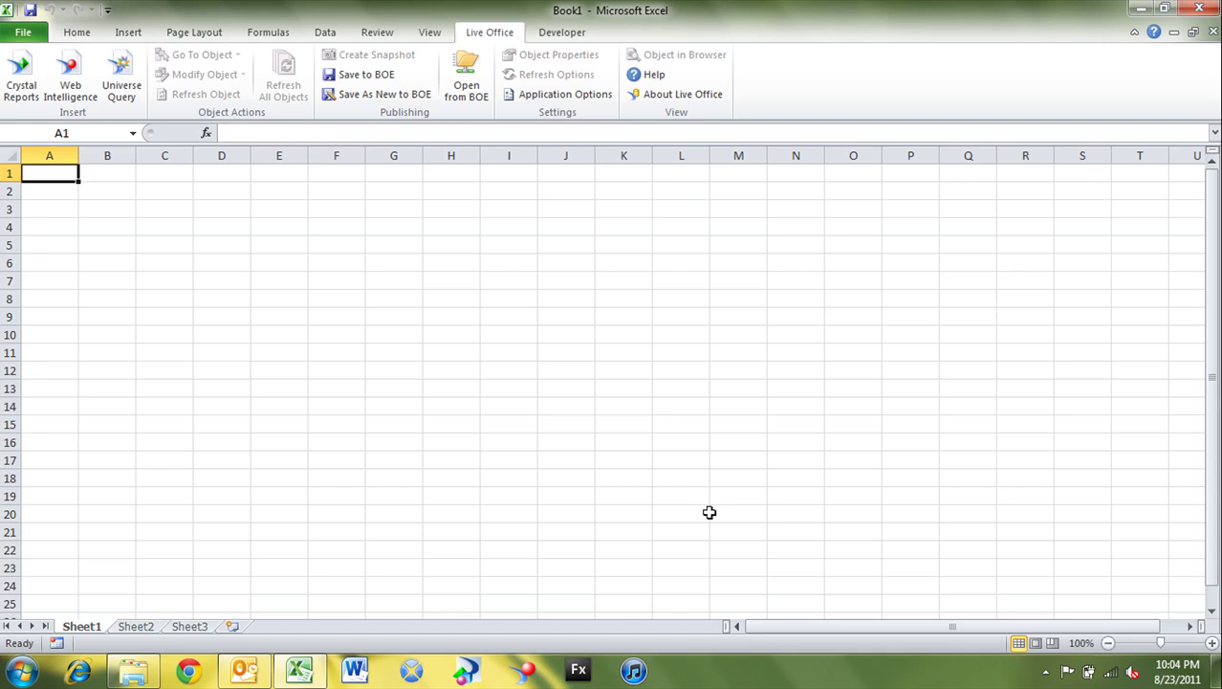
# Start a Live Office Universe Query and choose the eFashion universe from the Recent list
pyautogui.click(120, 87)
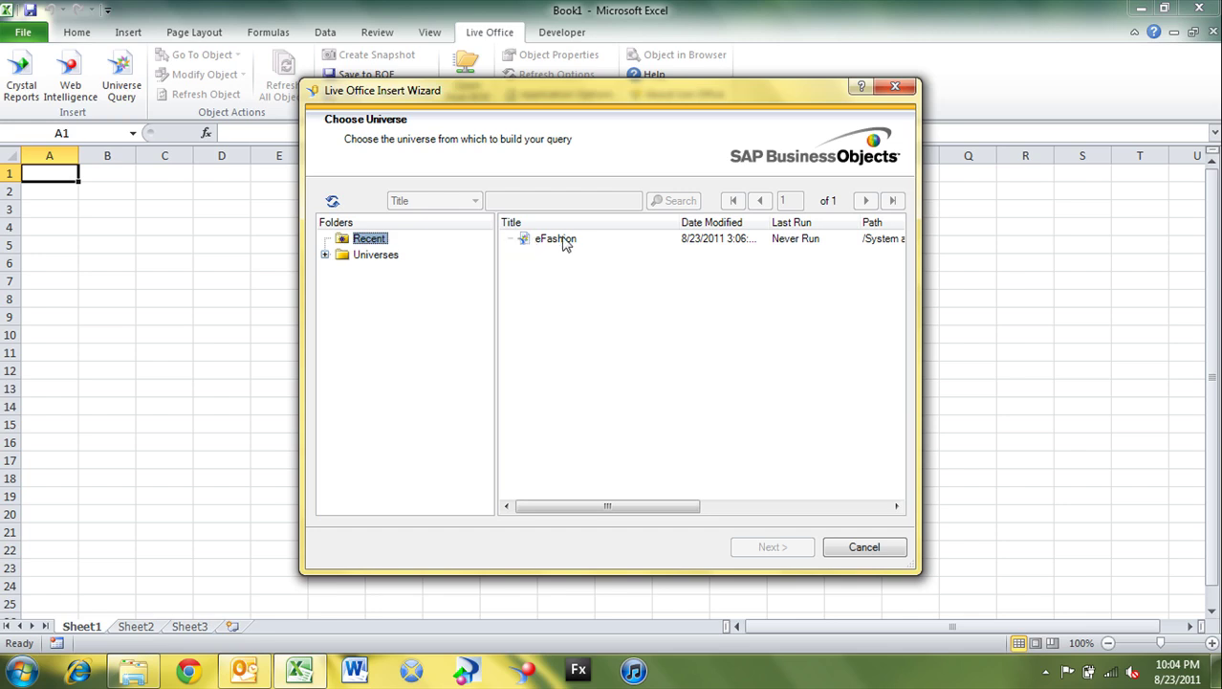
pyautogui.click(326, 256)
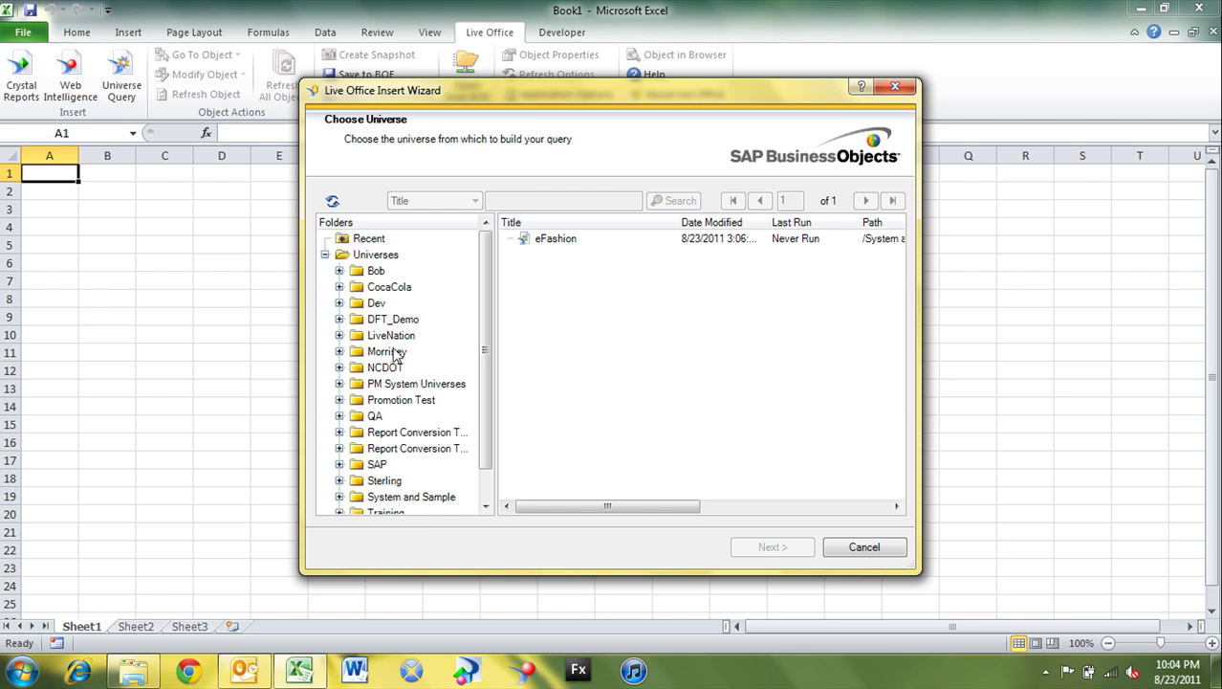
pyautogui.scroll(-1, 427, 449)
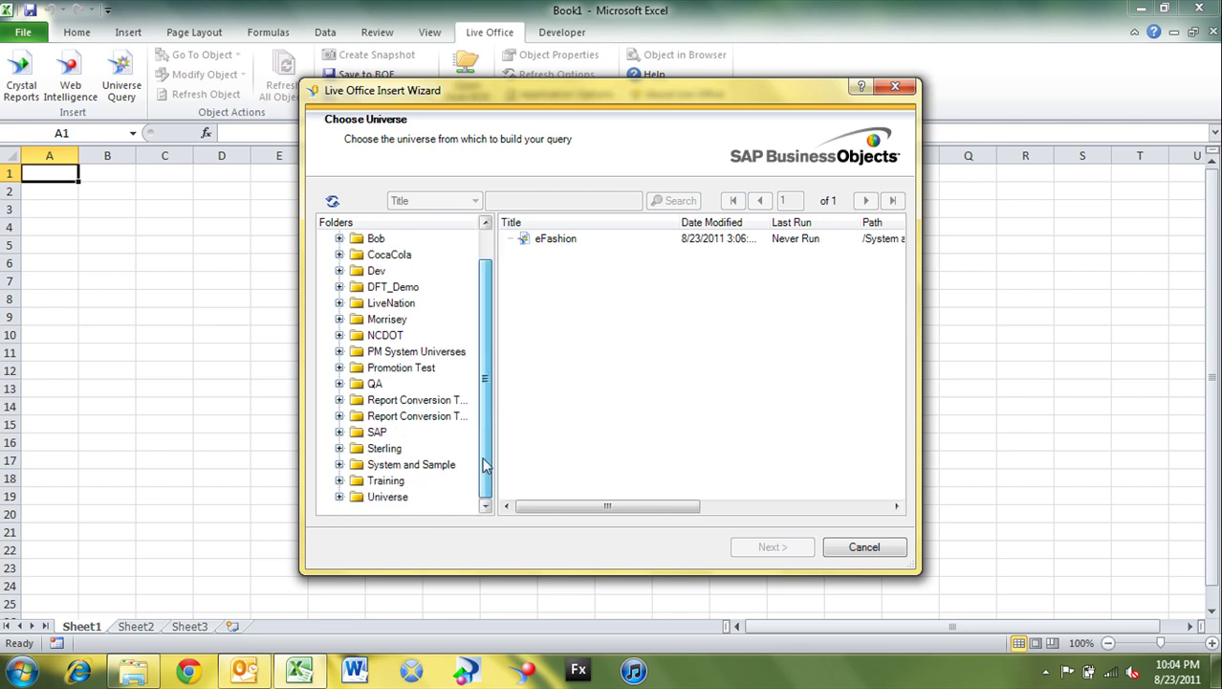
pyautogui.scroll(1, 459, 373)
pyautogui.click(371, 239)
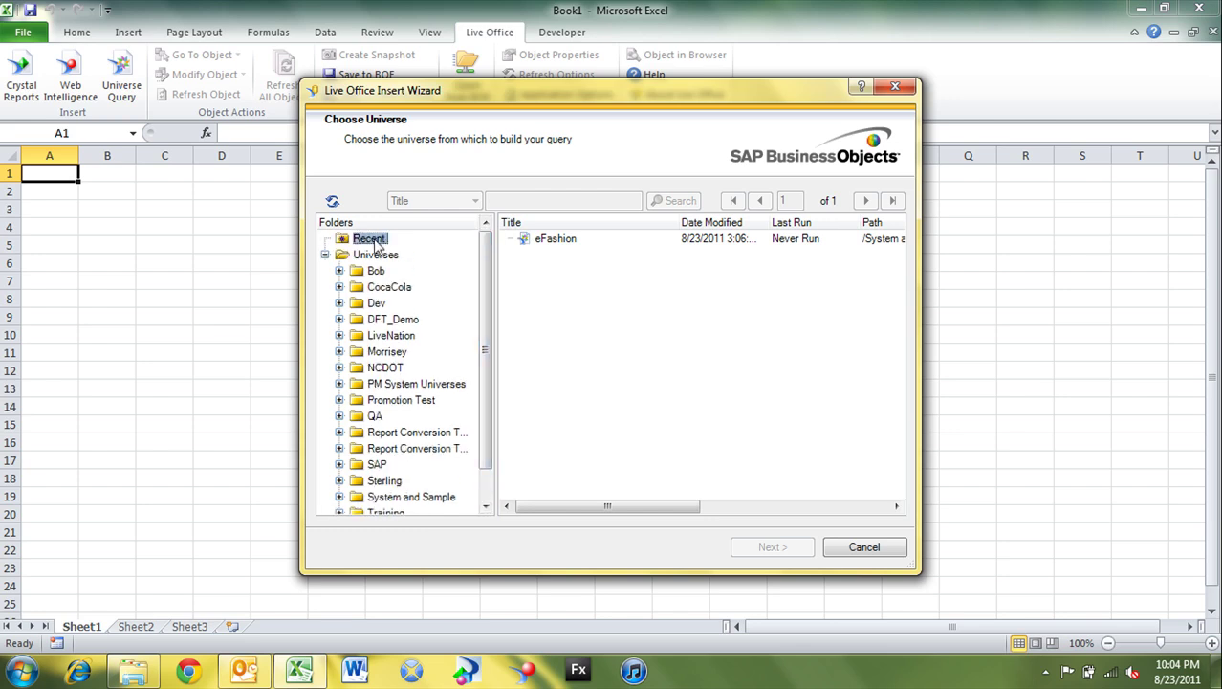
pyautogui.click(554, 239)
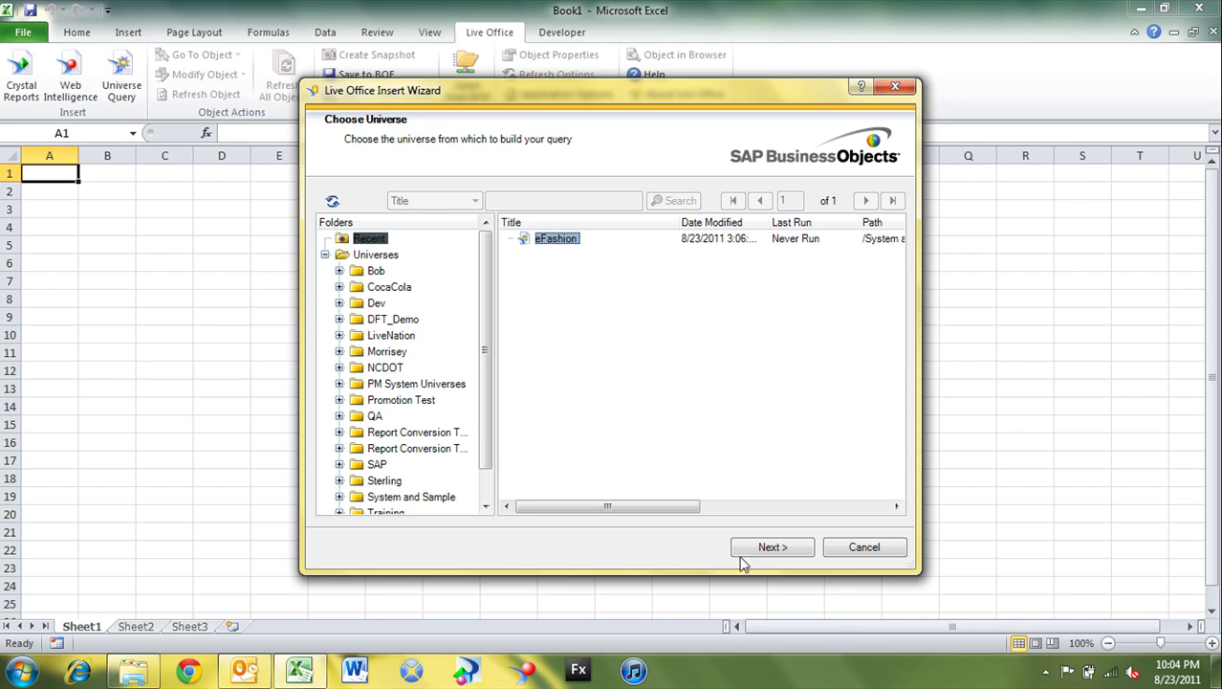
pyautogui.click(766, 549)
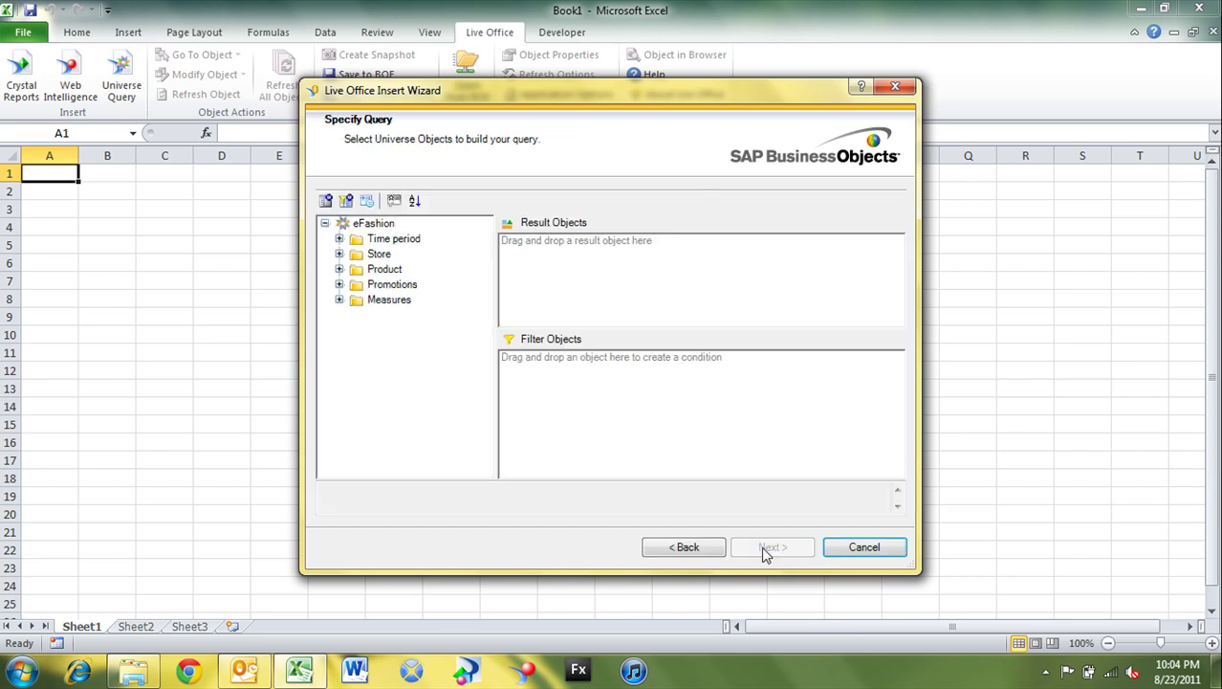
# Add State from Store and Sales revenue from Measures as the query's result objects
pyautogui.click(340, 254)
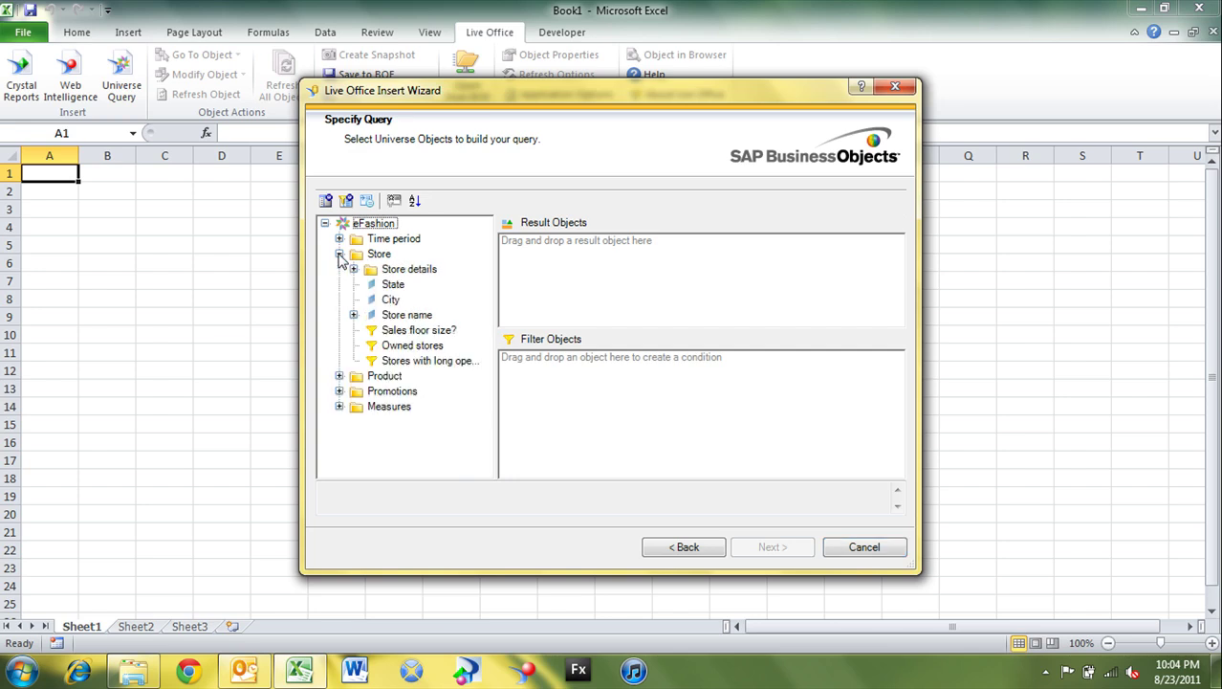
pyautogui.doubleClick(392, 285)
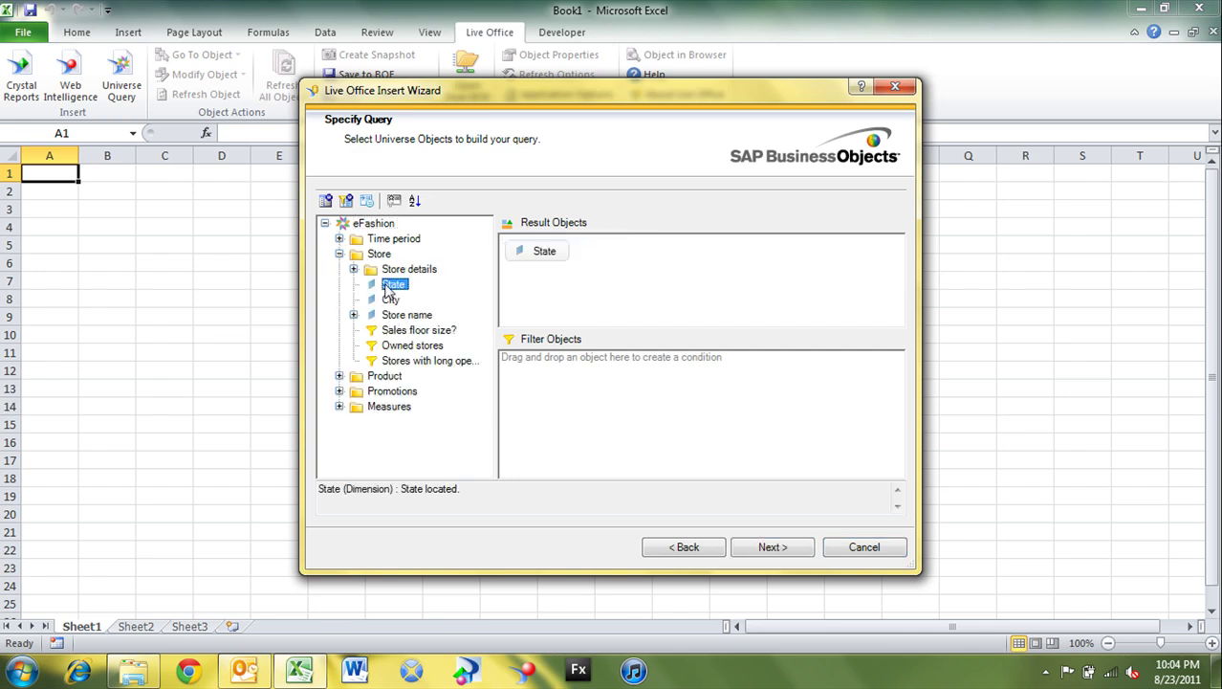
pyautogui.click(339, 407)
pyautogui.doubleClick(387, 426)
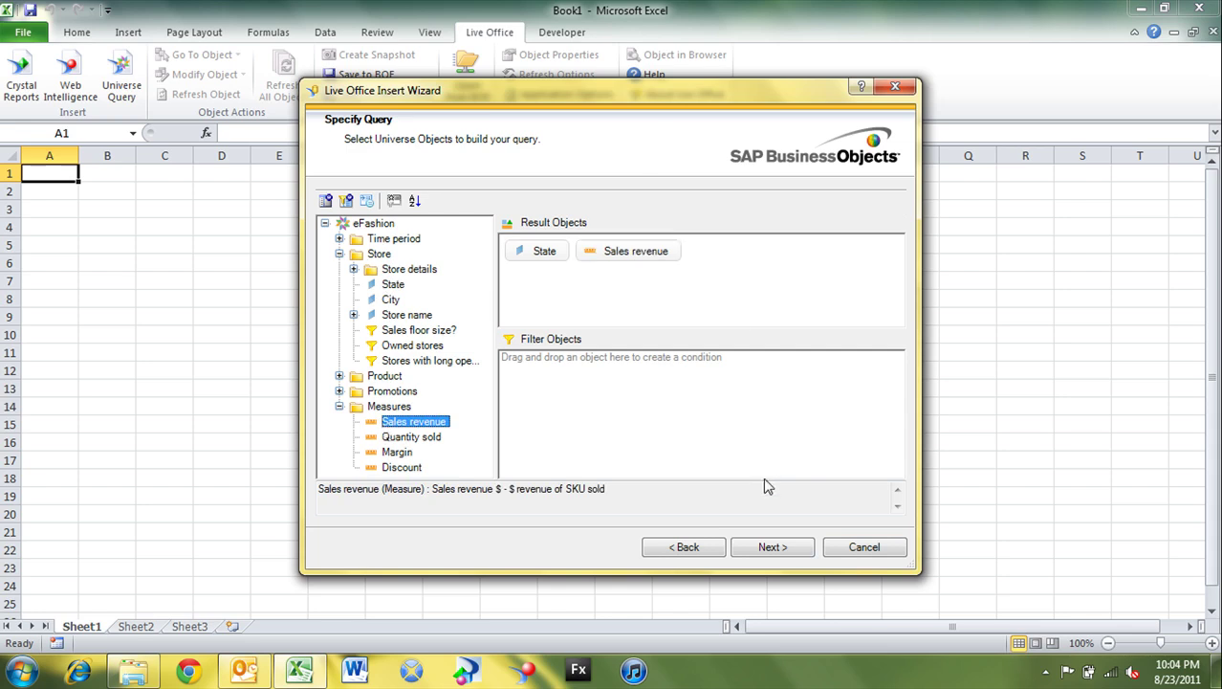
pyautogui.click(774, 549)
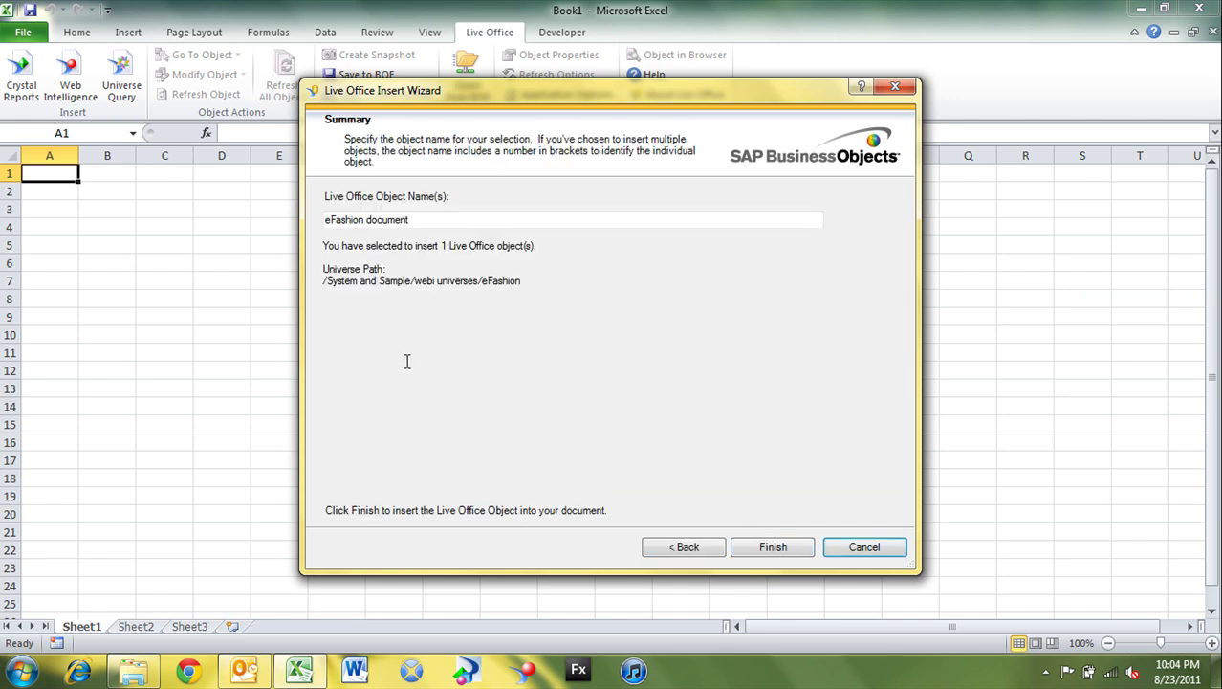
# Name the Live Office object 'States vs Sales Revenue' and insert it into the sheet
pyautogui.click(432, 223)
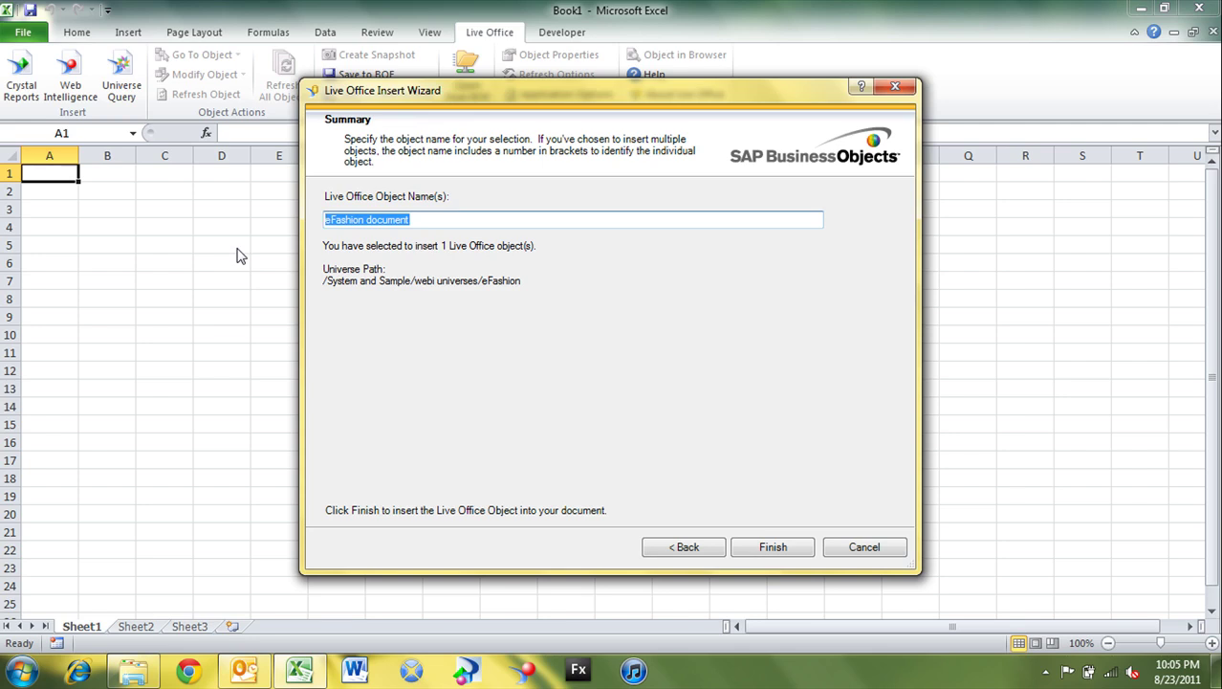
pyautogui.write('States vs Sales Revenue')
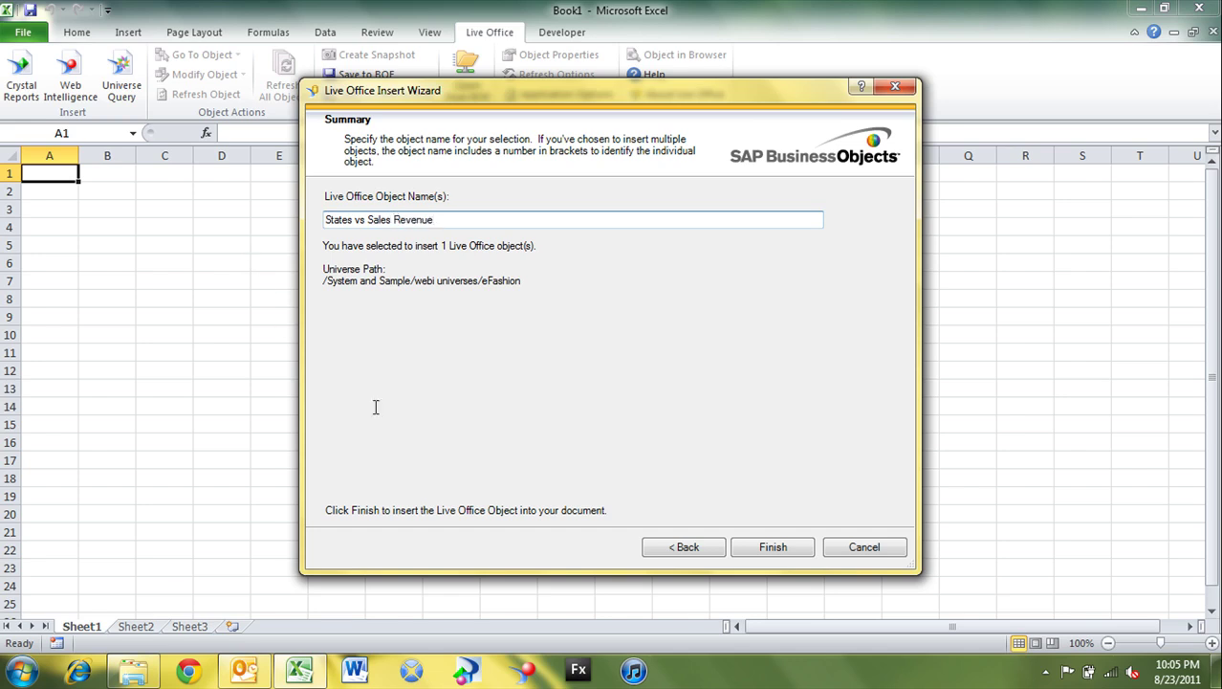
pyautogui.click(793, 546)
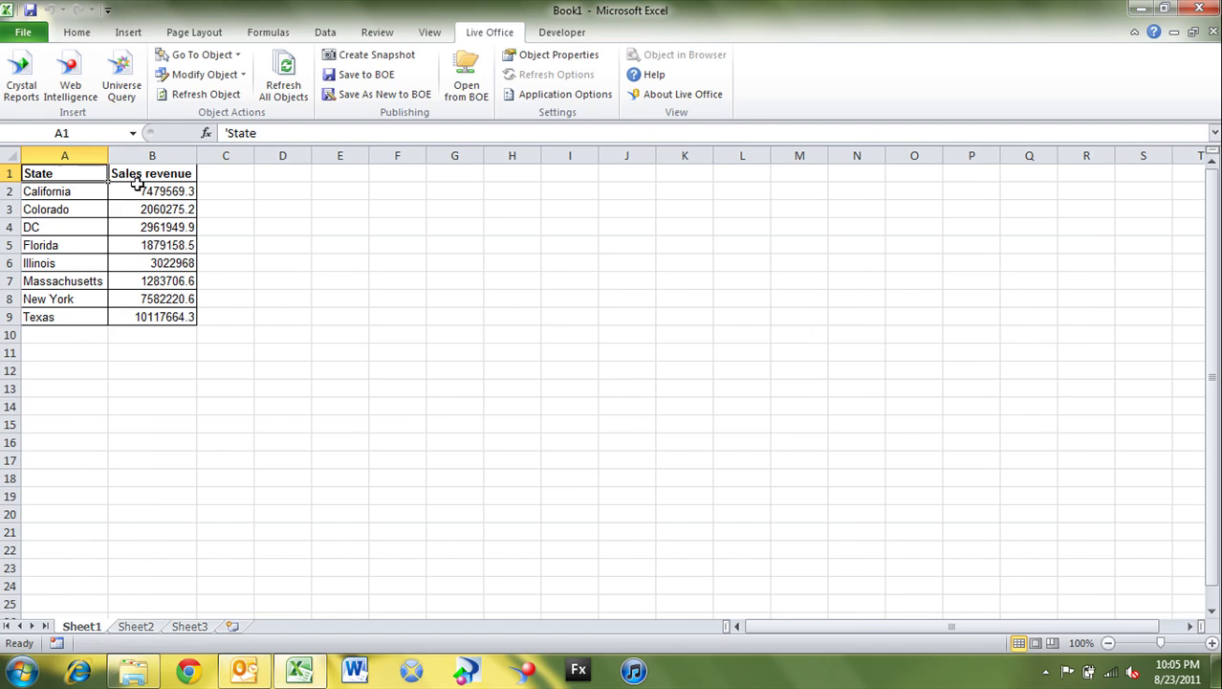
# Refresh all Live Office objects from cell A1 of the A1:B9 table, accepting the warning
pyautogui.click(97, 189)
pyautogui.click(121, 190)
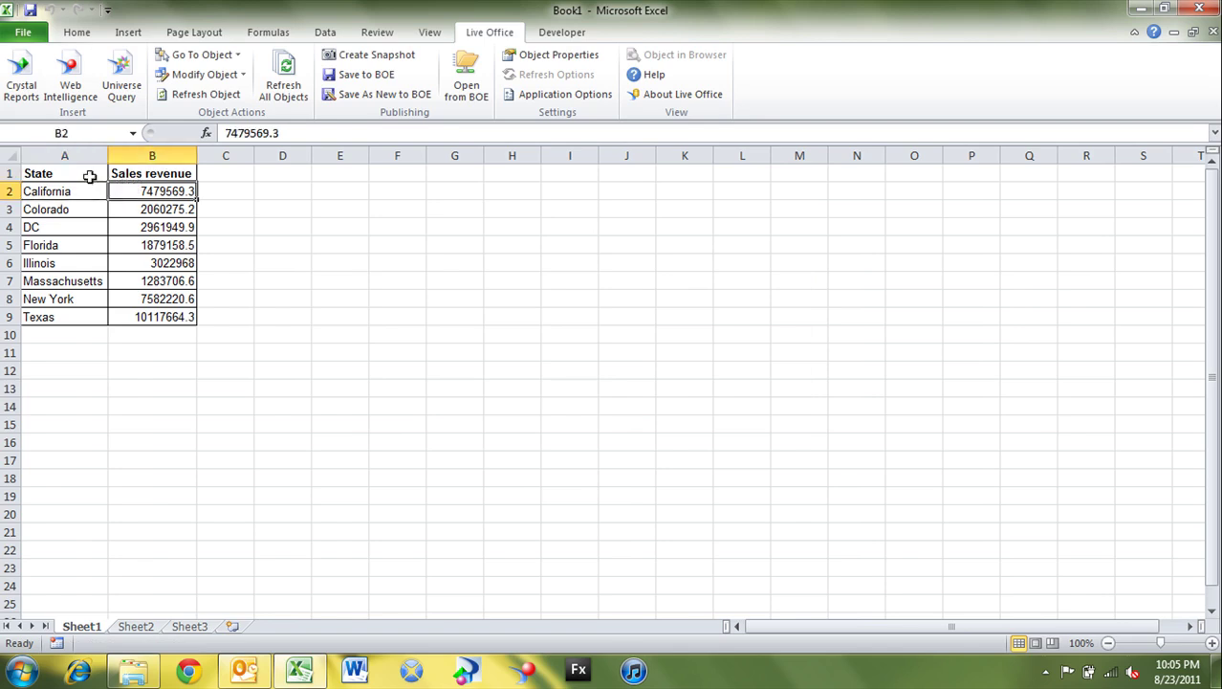
pyautogui.moveTo(90, 175); pyautogui.dragTo(155, 312)
pyautogui.click(155, 312)
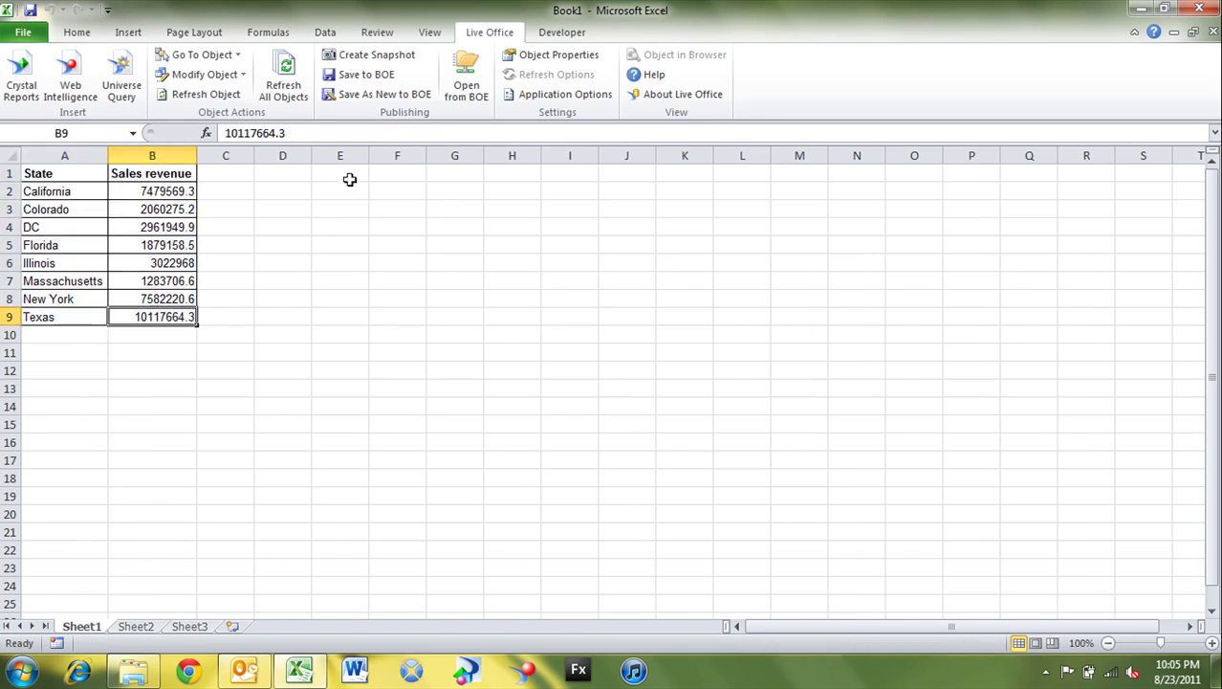
pyautogui.click(105, 178)
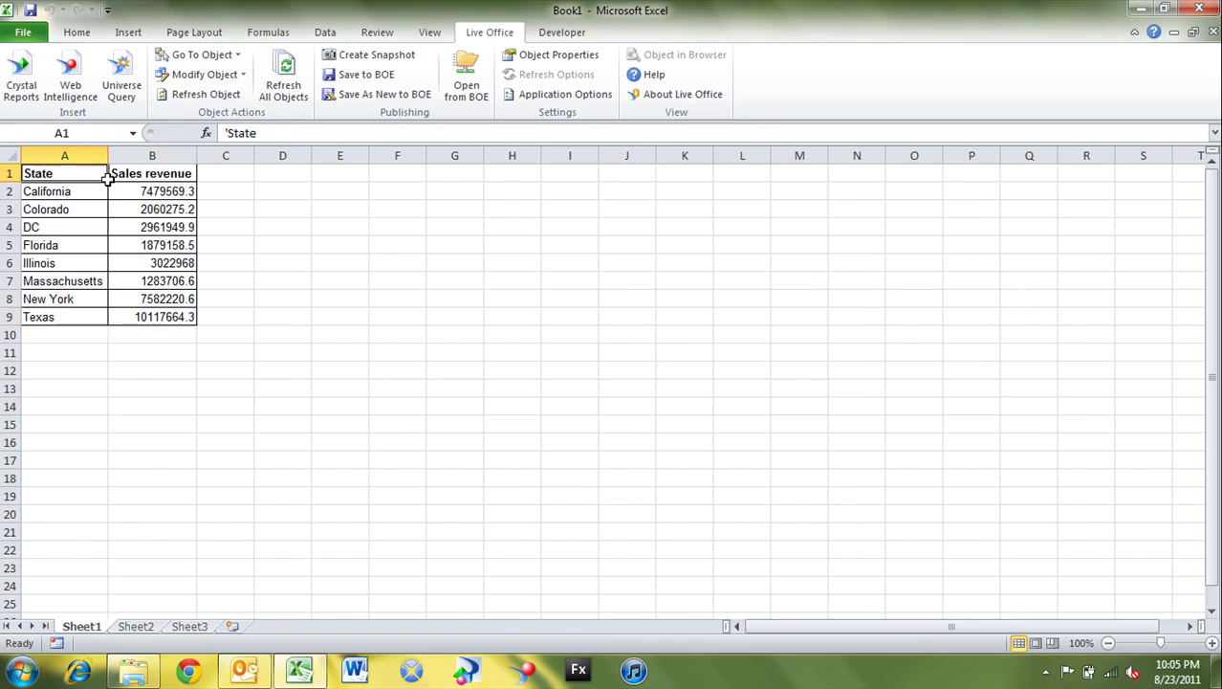
pyautogui.click(283, 88)
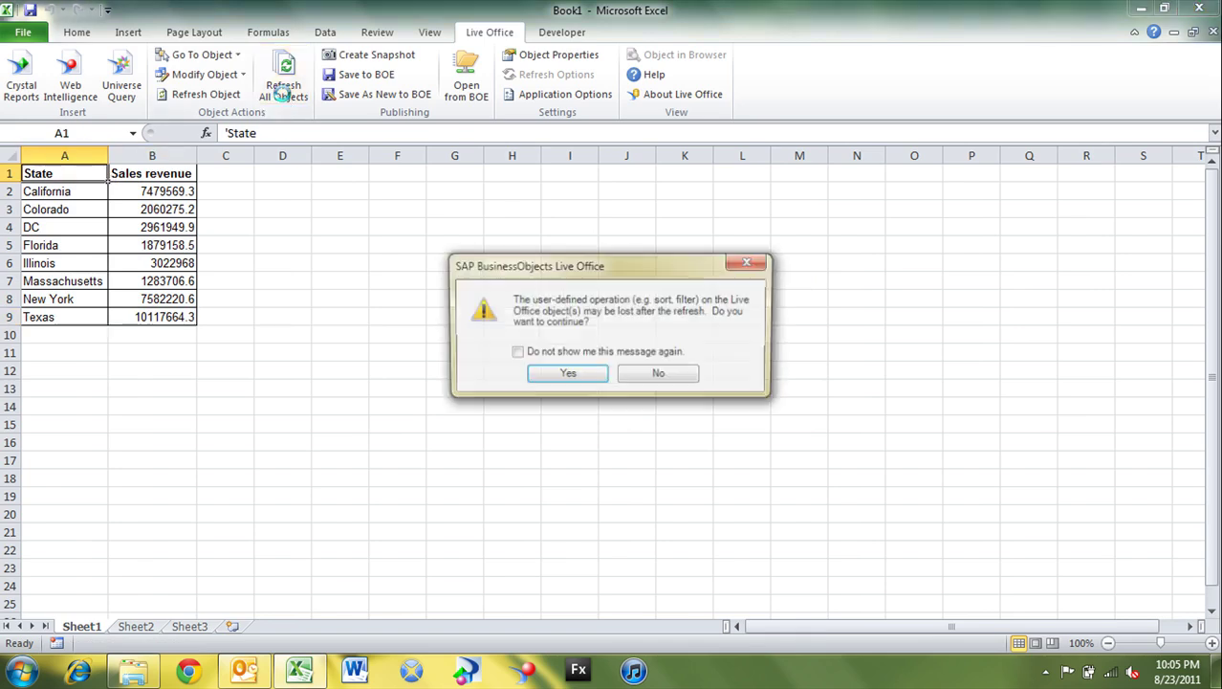
pyautogui.click(565, 374)
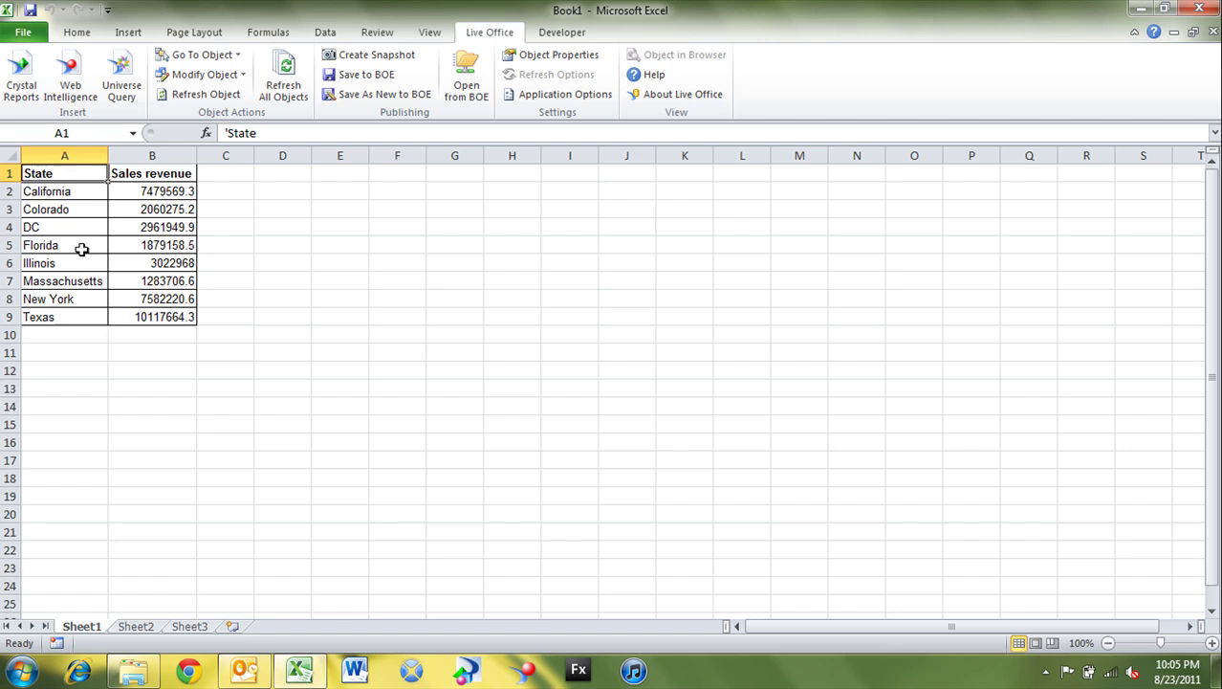
# Save the workbook as efashion in the Live Office documents folder
pyautogui.click(31, 16)
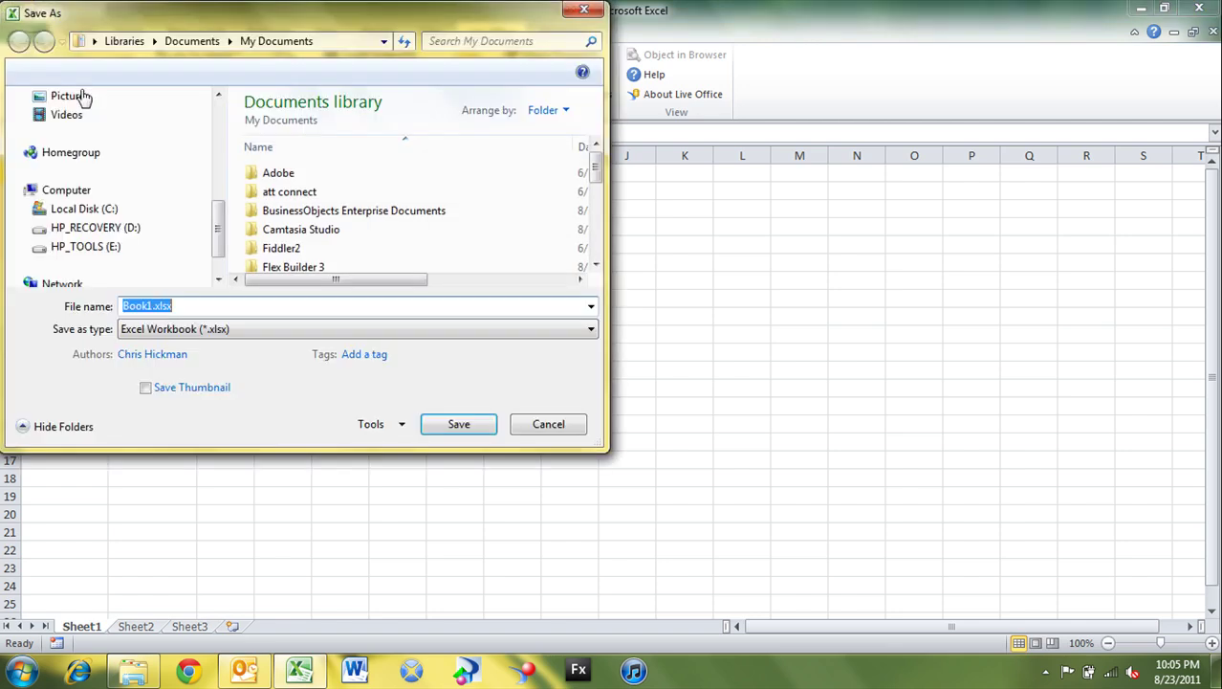
pyautogui.scroll(3, 84, 105)
pyautogui.click(96, 175)
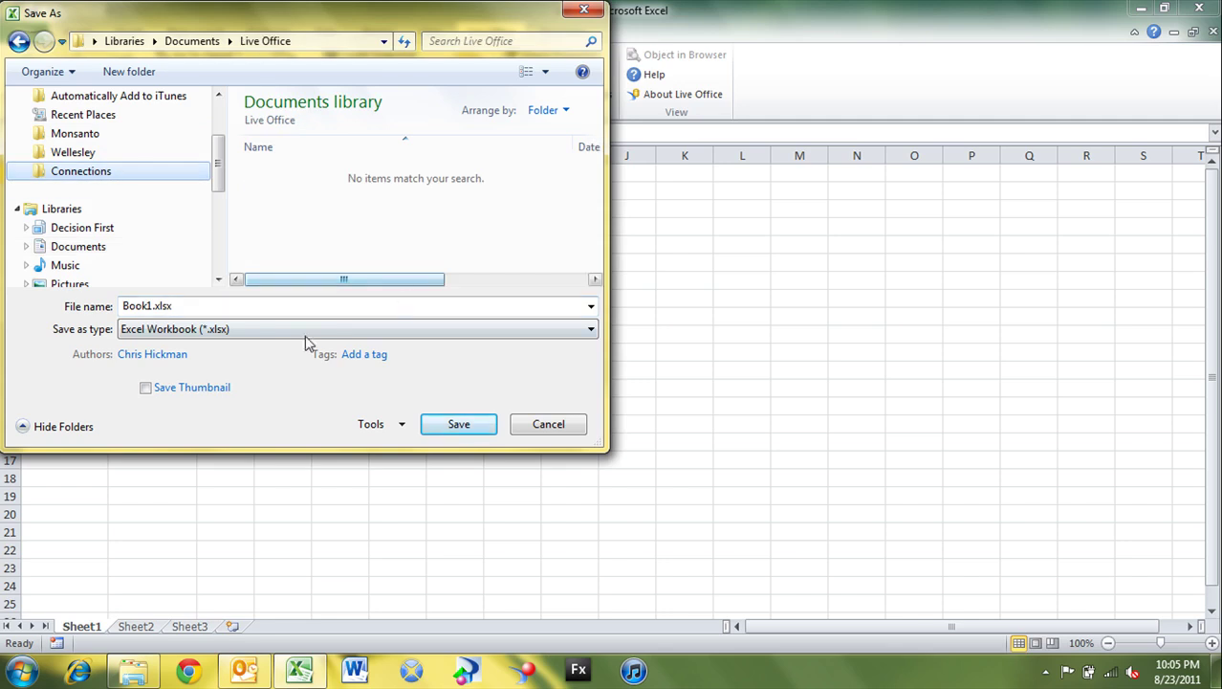
pyautogui.moveTo(151, 307); pyautogui.dragTo(90, 319)
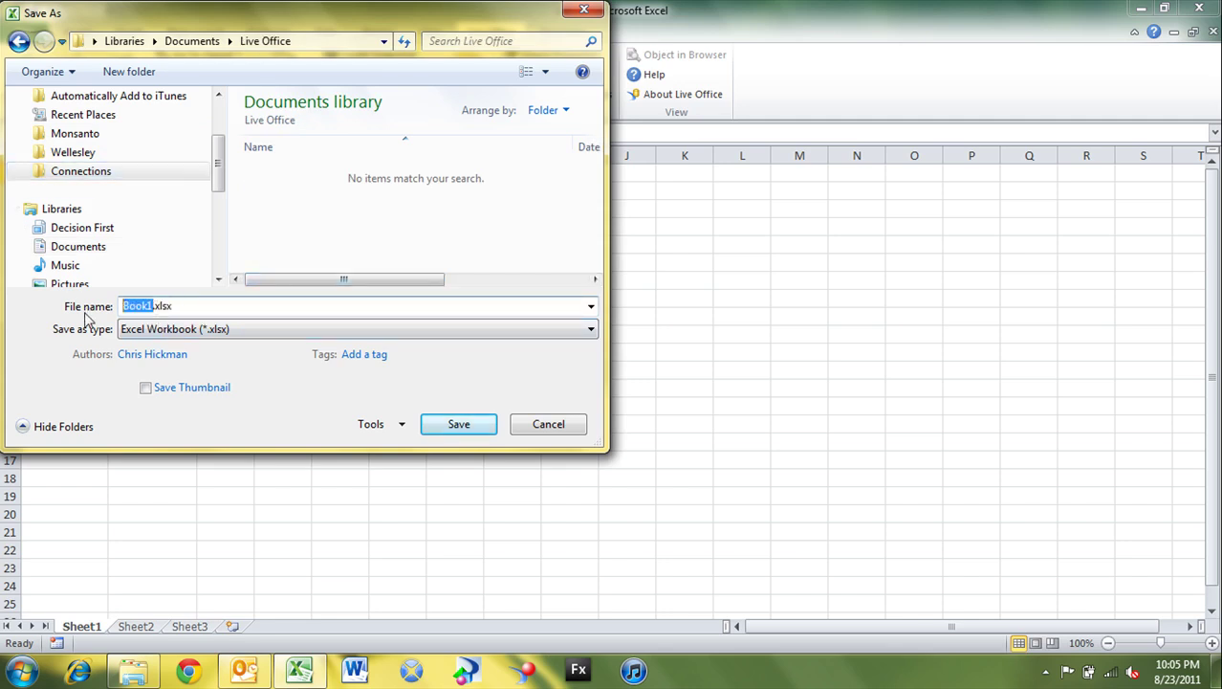
pyautogui.write('efas')
pyautogui.write('dsf')
pyautogui.press('Return')
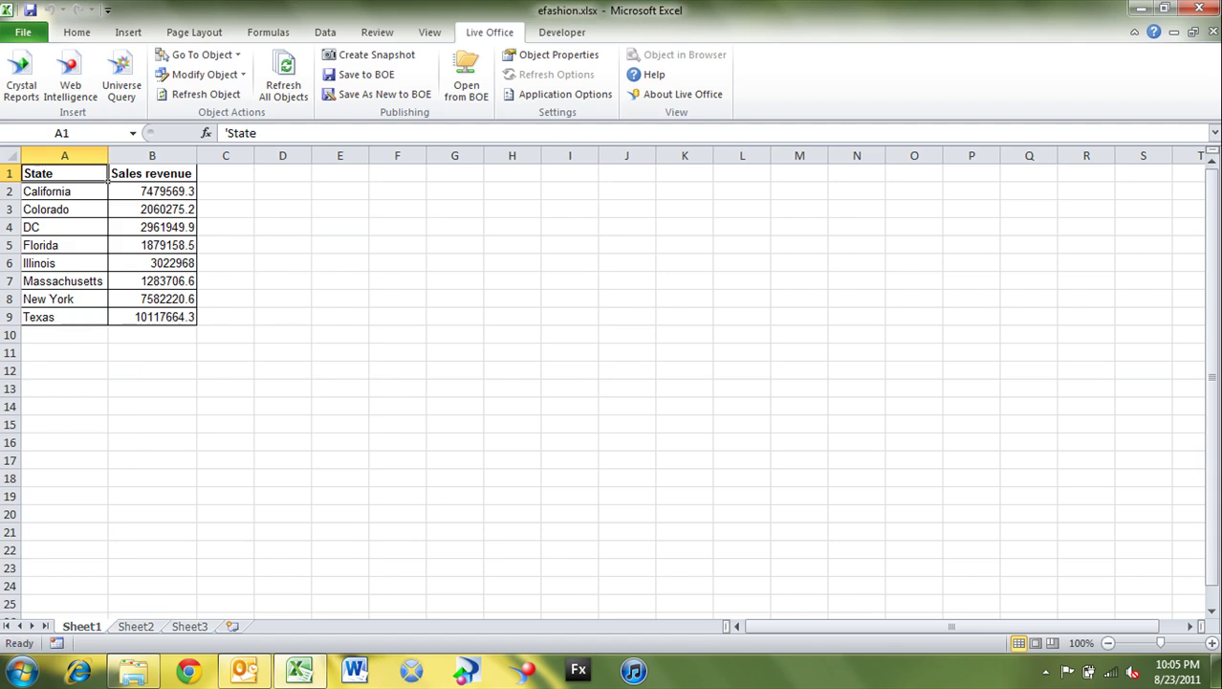
# Close the Excel workbook and launch Xcelsius 2008, continuing past the trial notice
pyautogui.click(1203, 10)
pyautogui.click(411, 672)
pyautogui.click(658, 414)
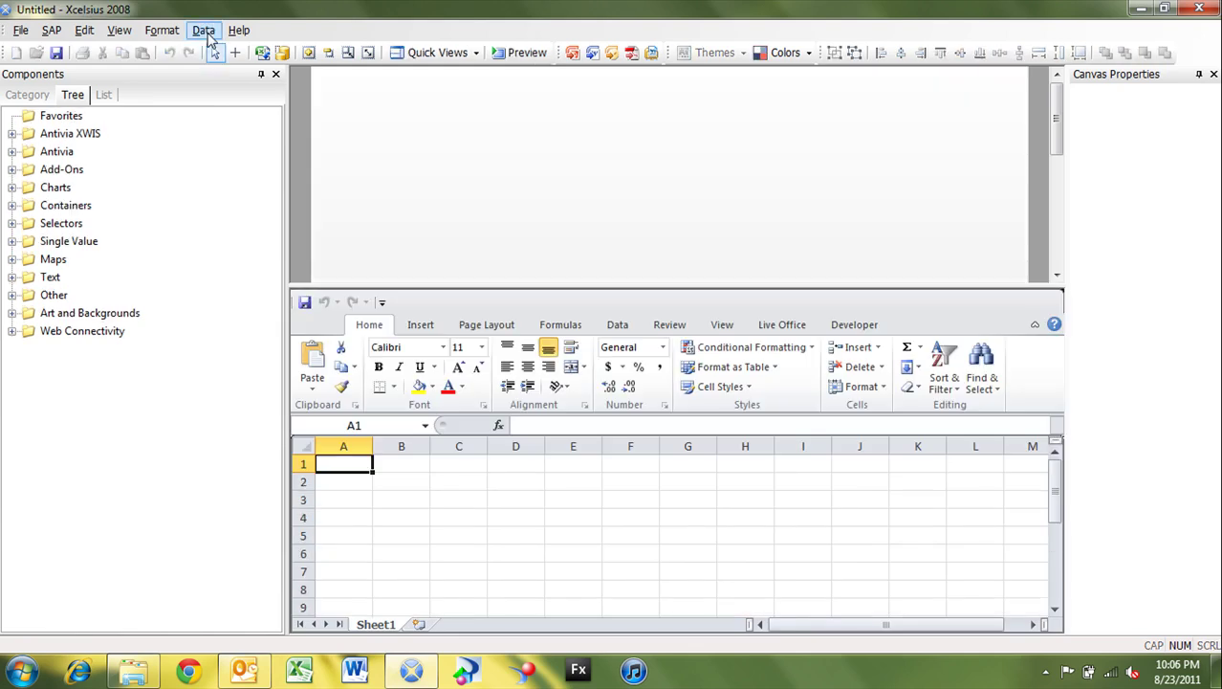
# Start a Data > Import and browse the Libraries to the Decision First library
pyautogui.click(204, 30)
pyautogui.click(210, 50)
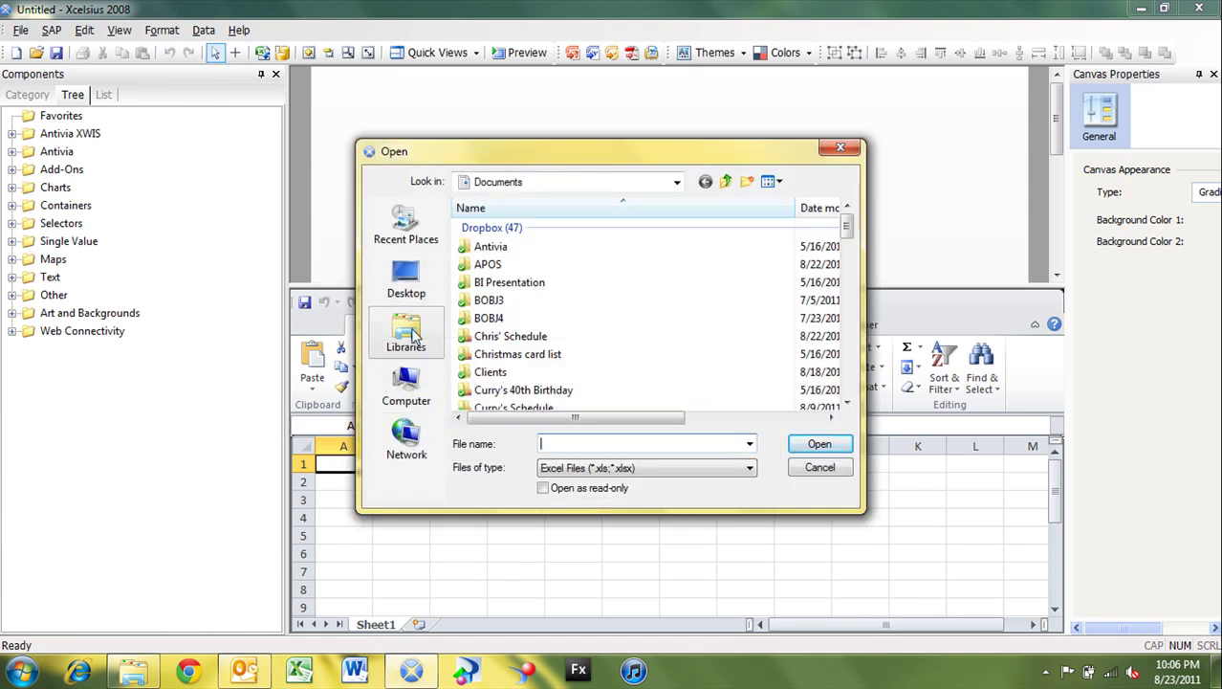
pyautogui.click(409, 333)
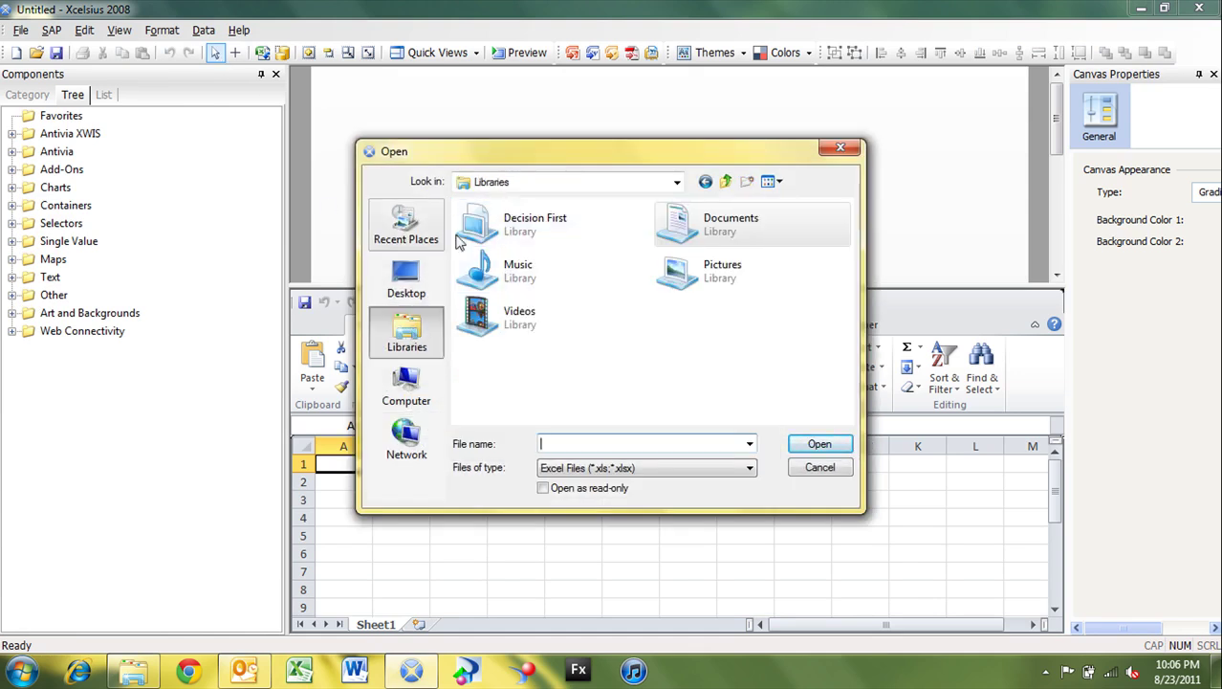
pyautogui.click(677, 184)
pyautogui.click(495, 245)
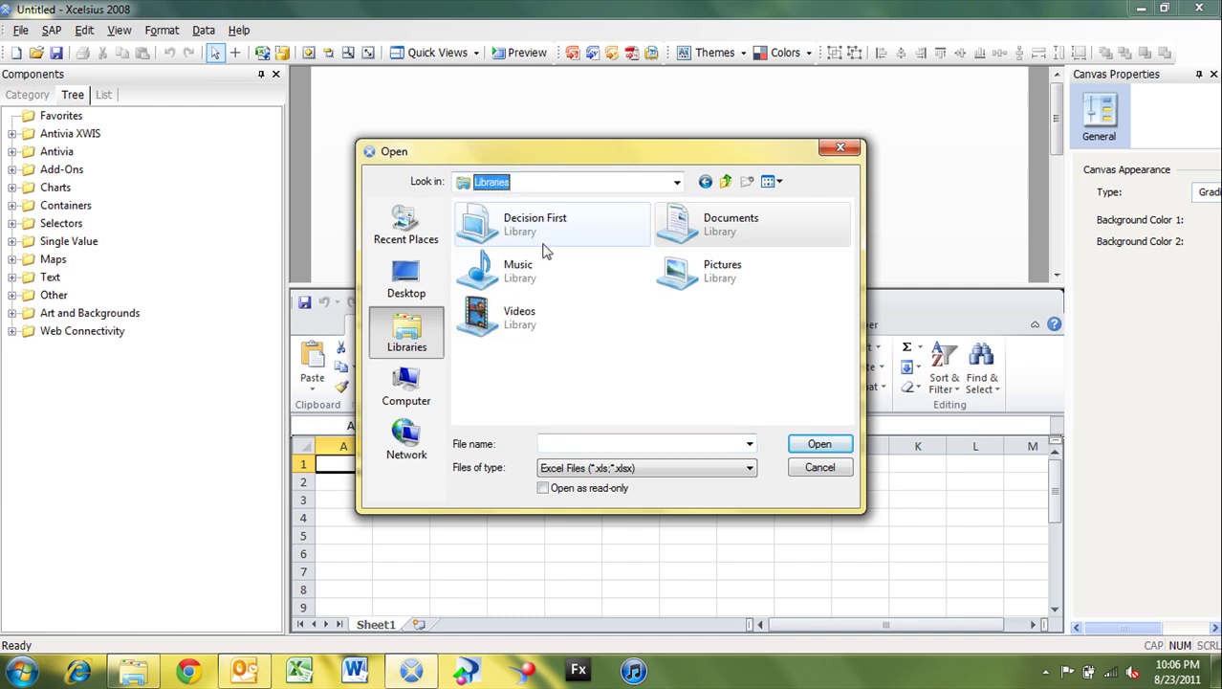
pyautogui.click(524, 244)
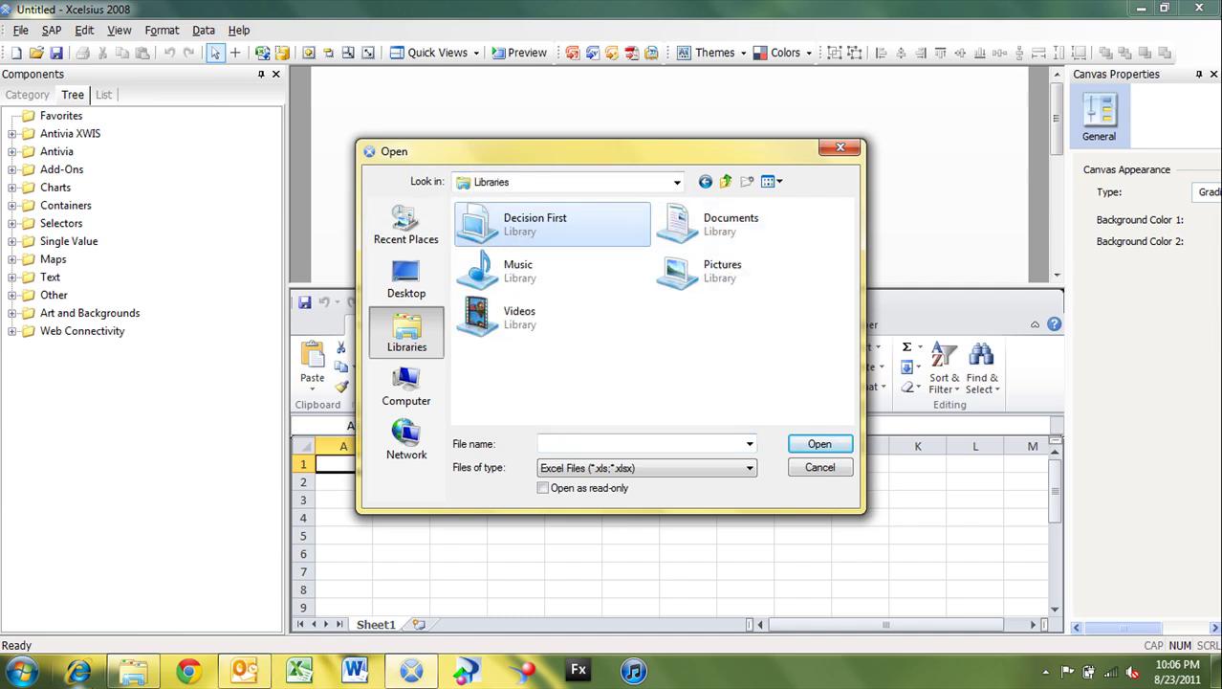
# Paste the Live Office folder path copied from Explorer and import efashion.xlsx
pyautogui.click(133, 670)
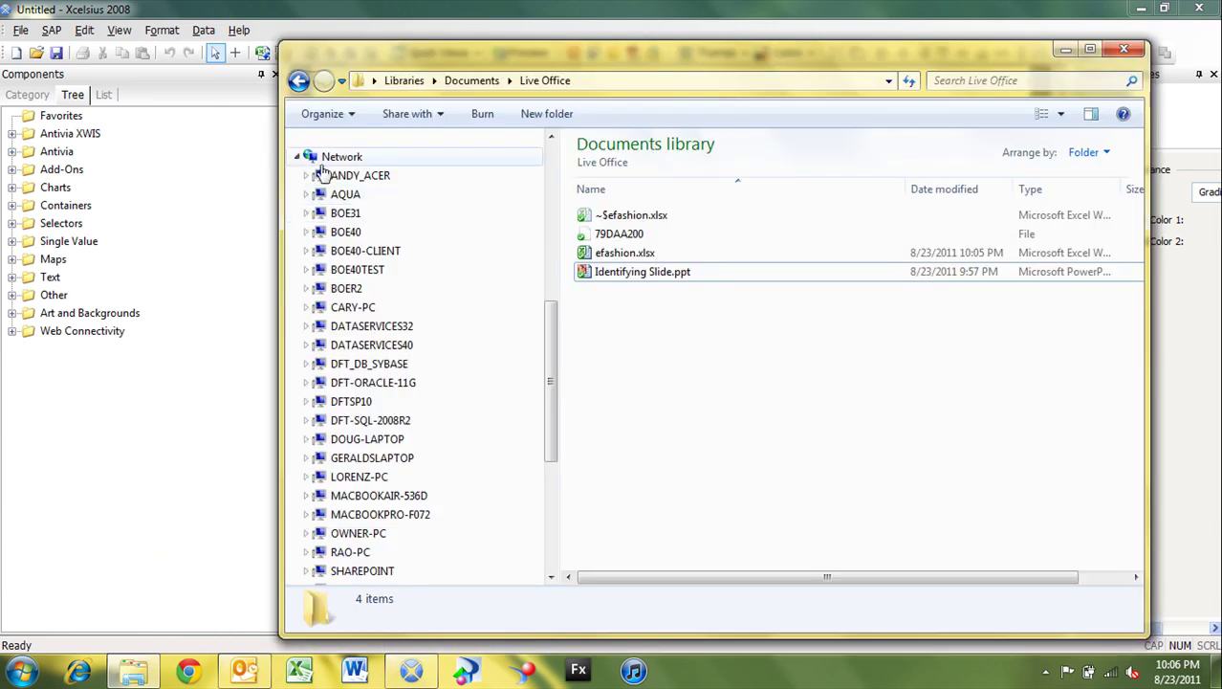
pyautogui.click(298, 157)
pyautogui.click(356, 283)
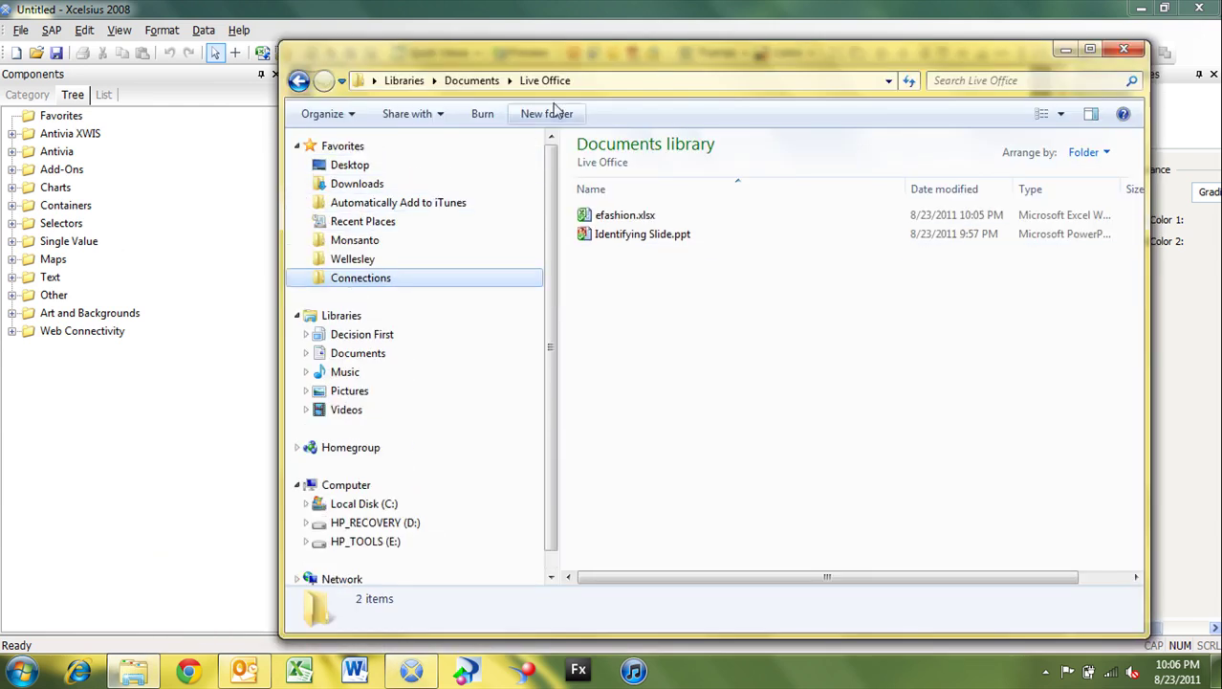
pyautogui.click(617, 80)
pyautogui.hotkey('ctrl', 'c')
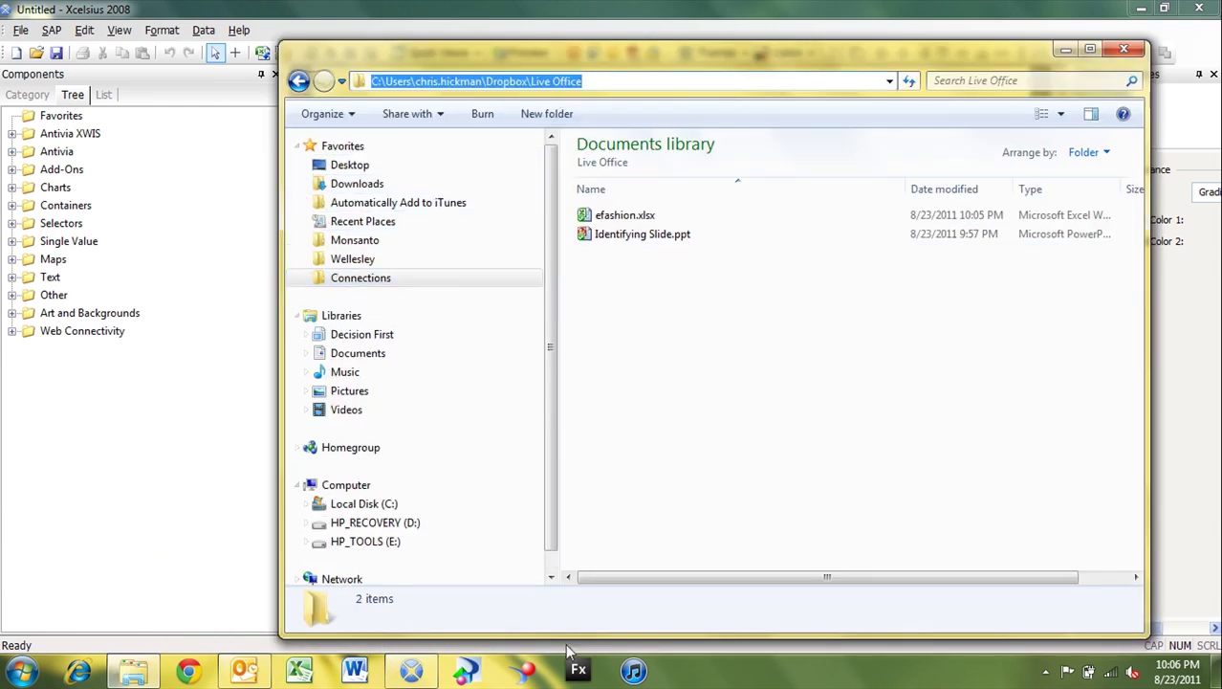
pyautogui.click(411, 670)
pyautogui.click(586, 442)
pyautogui.hotkey('ctrl', 'v')
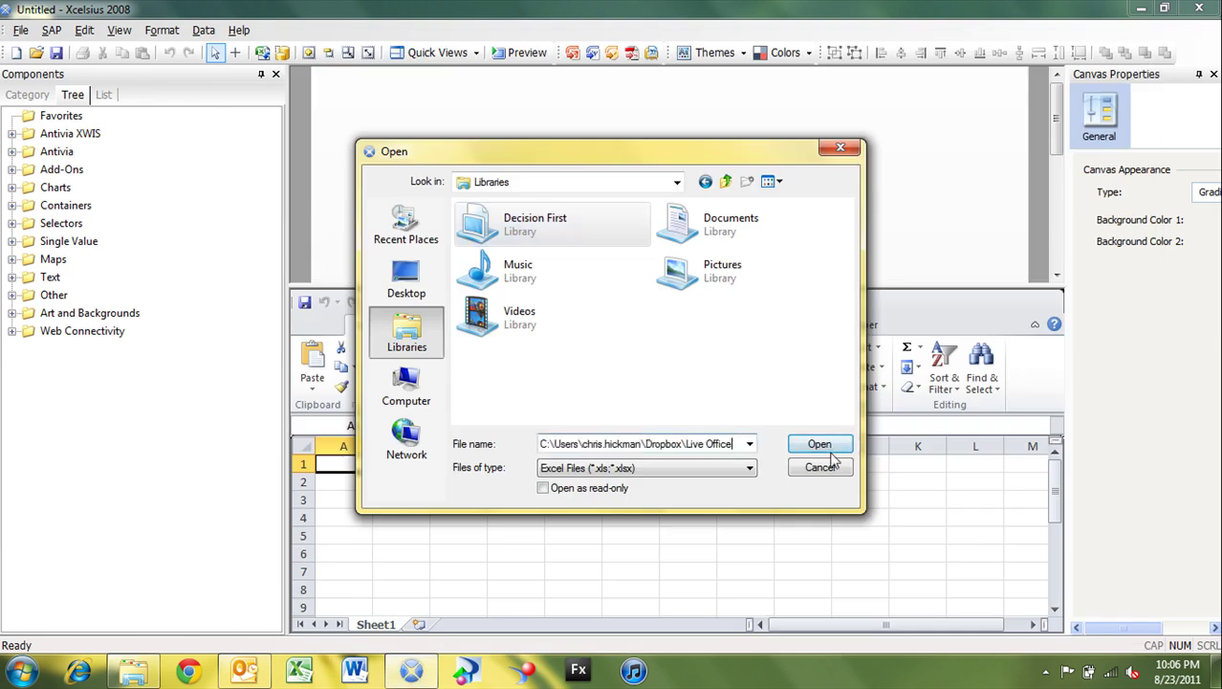
pyautogui.click(819, 443)
pyautogui.click(512, 228)
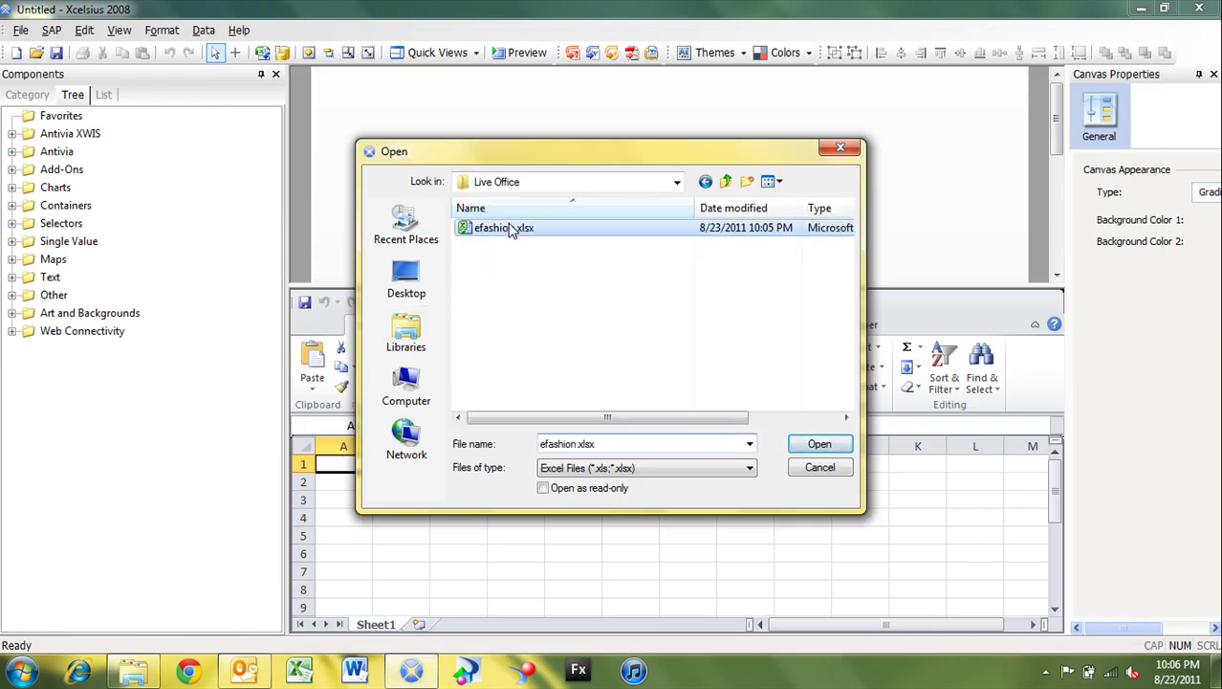
pyautogui.click(819, 444)
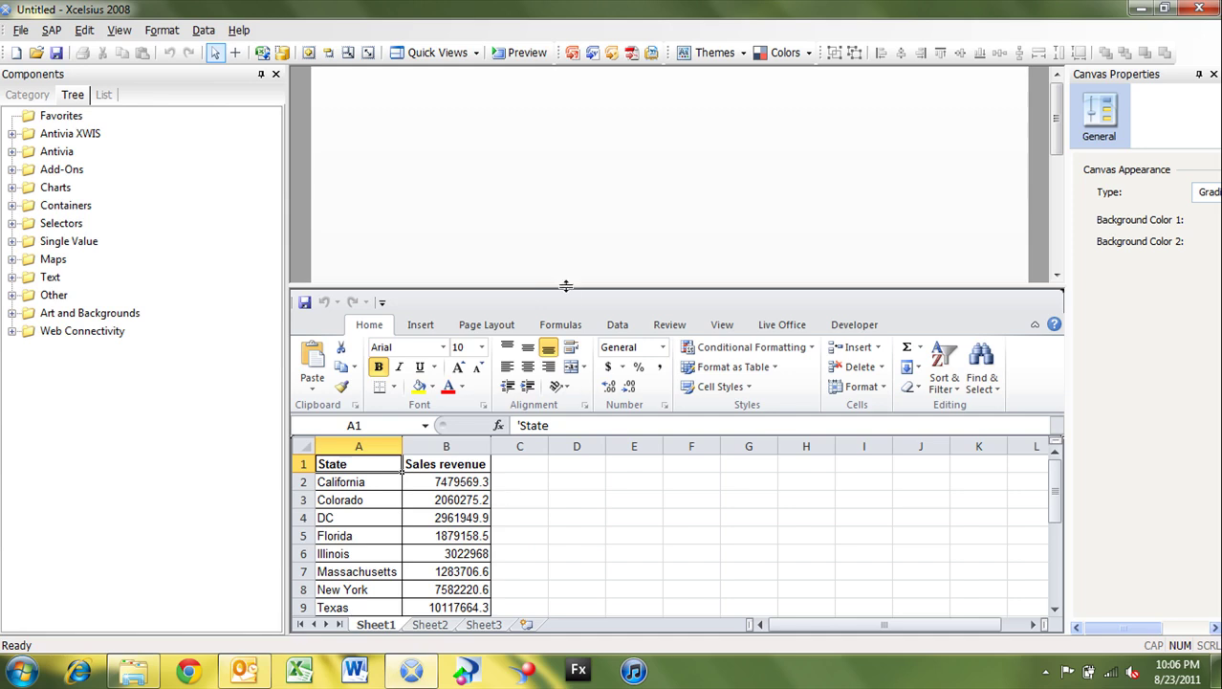
# Drag the splitter up to make the embedded spreadsheet area taller
pyautogui.moveTo(566, 287)
pyautogui.mouseDown()
pyautogui.moveTo(571, 243)
pyautogui.moveTo(566, 319)
pyautogui.moveTo(576, 280)
pyautogui.mouseUp()
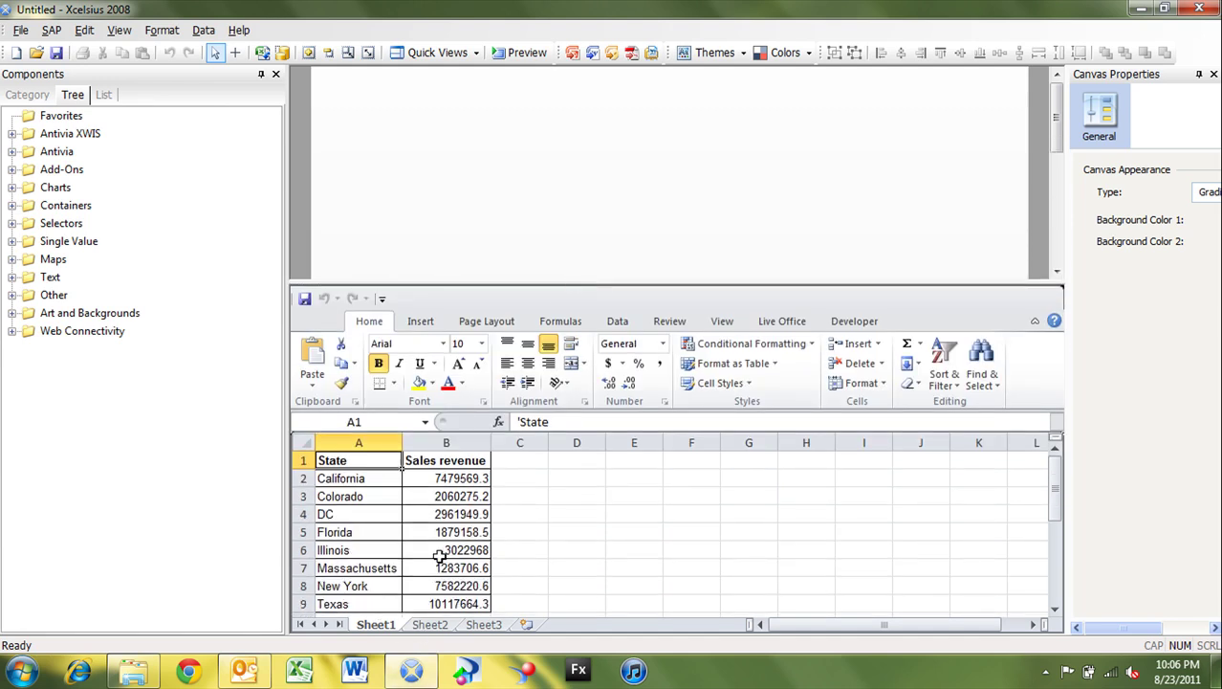
# Select the Live Office table's State header and refresh the object, accepting the loss of sorts/filters
pyautogui.click(779, 323)
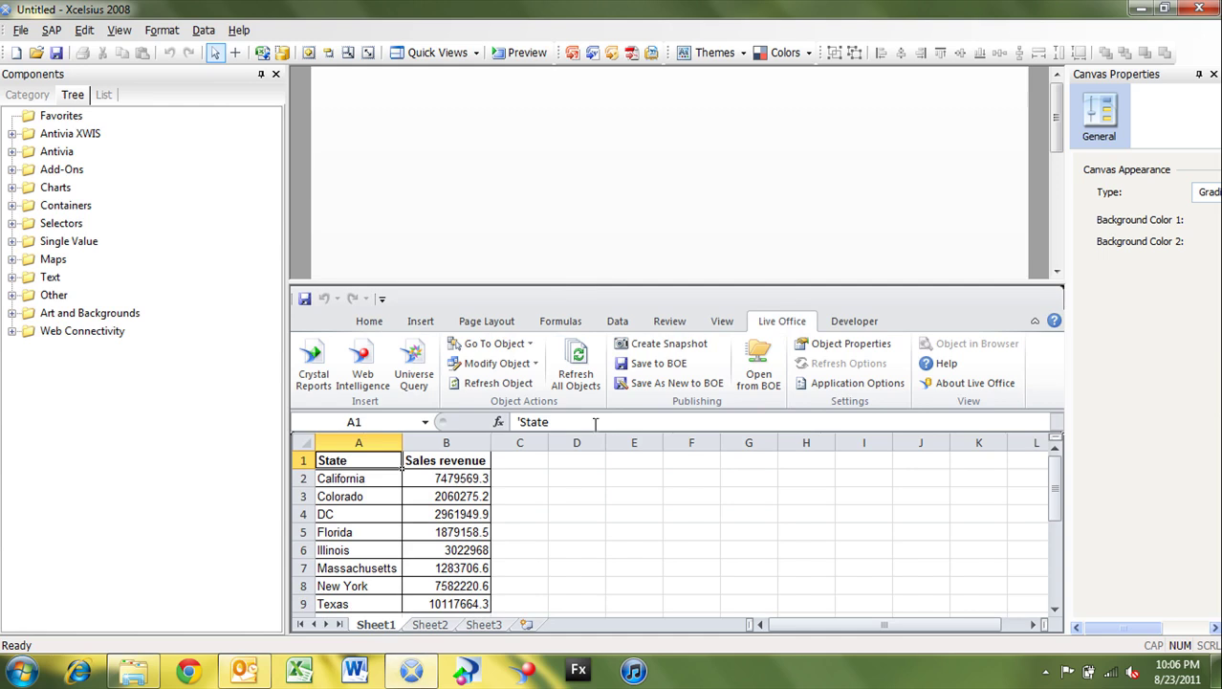
pyautogui.click(447, 498)
pyautogui.click(524, 491)
pyautogui.click(390, 498)
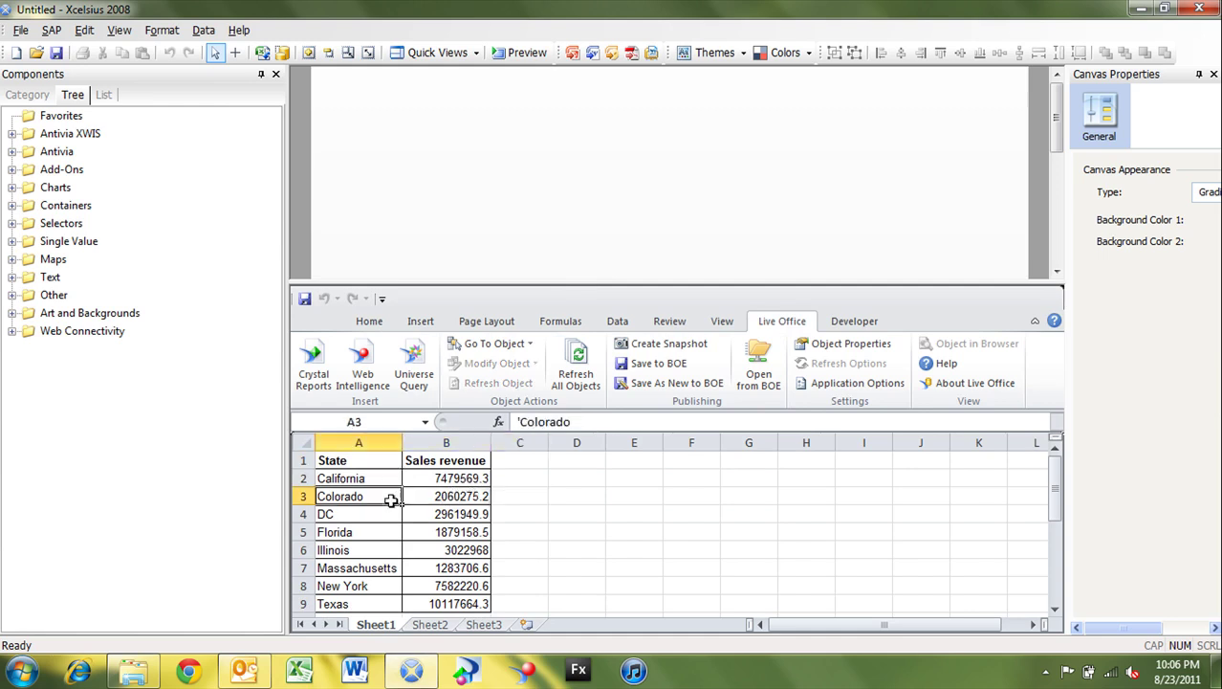
pyautogui.click(371, 461)
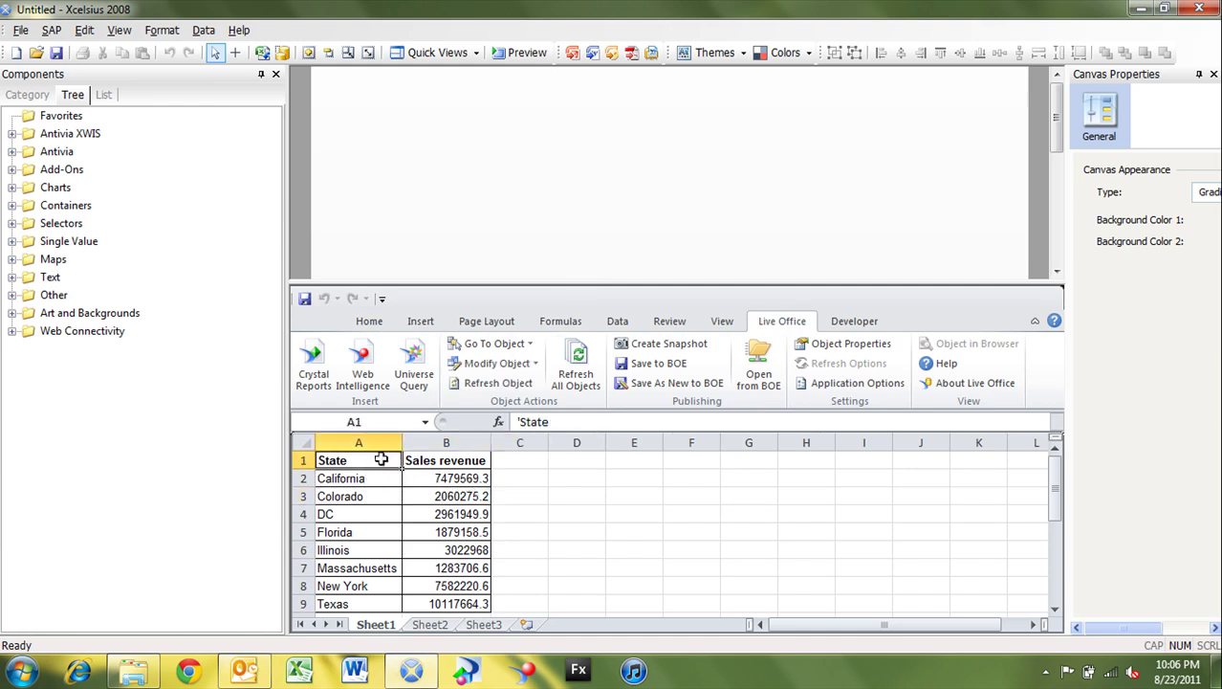
pyautogui.click(498, 382)
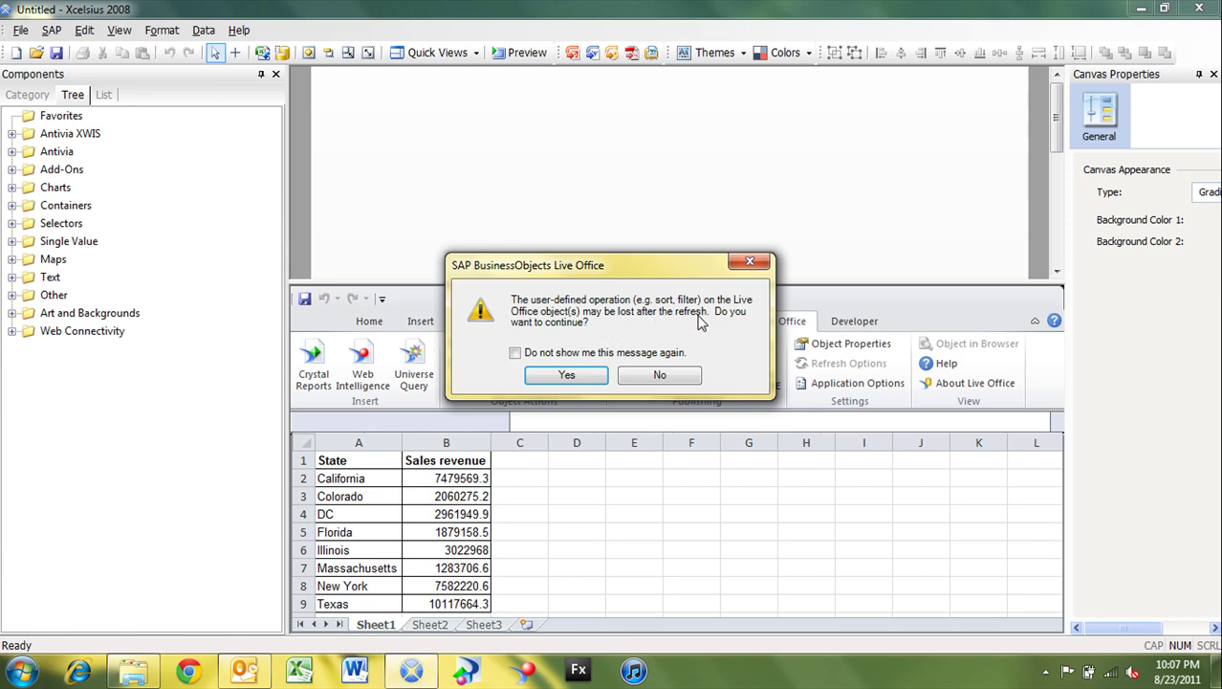
pyautogui.click(571, 377)
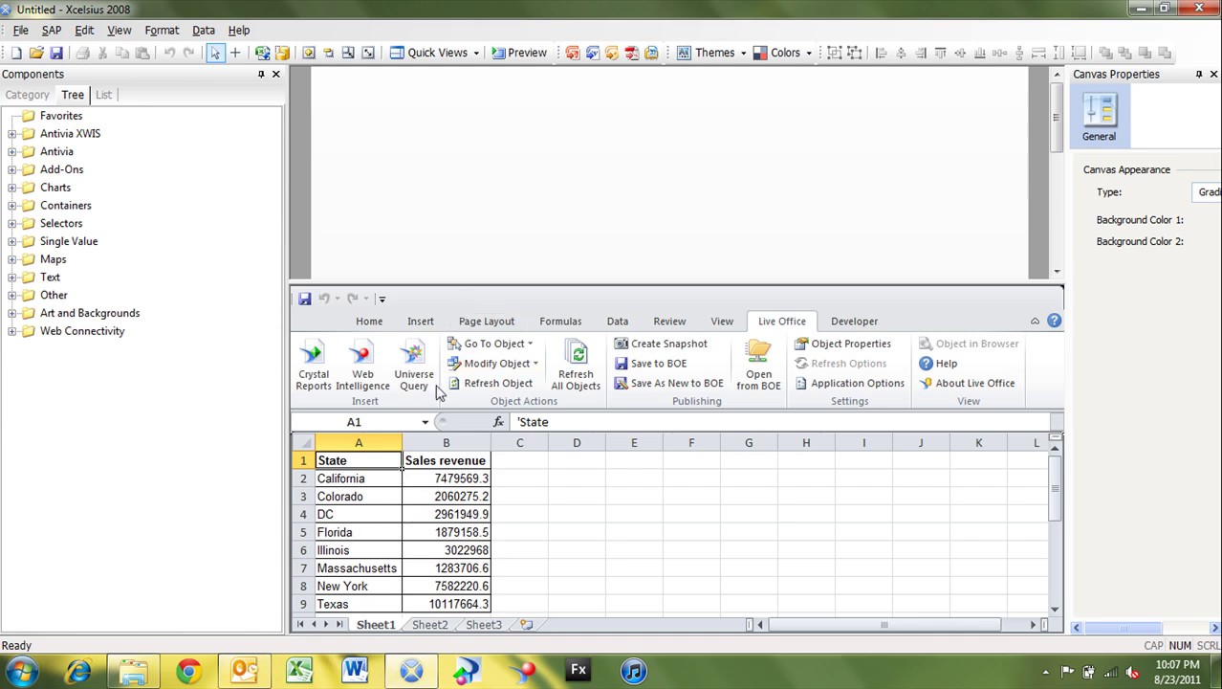
# Place a Spreadsheet Table at the top and a Pie Chart at the left of the canvas
pyautogui.moveTo(363, 483); pyautogui.dragTo(430, 601)
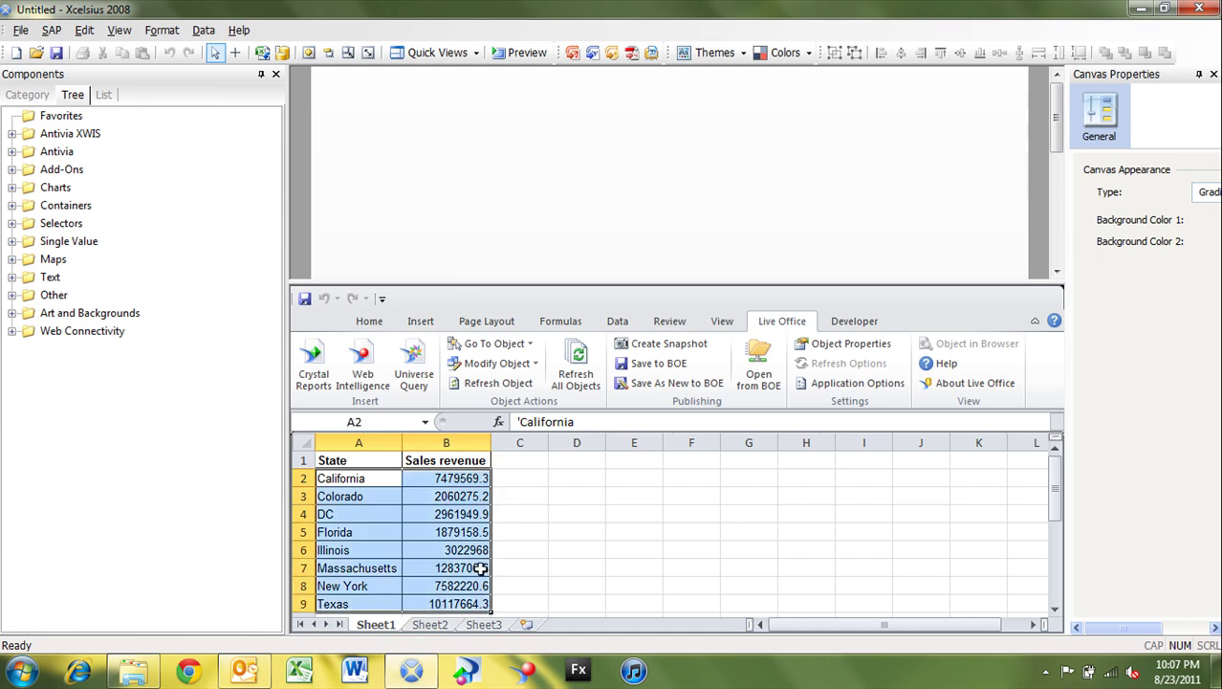
pyautogui.scroll(-1, 475, 570)
pyautogui.scroll(1, 475, 571)
pyautogui.click(12, 223)
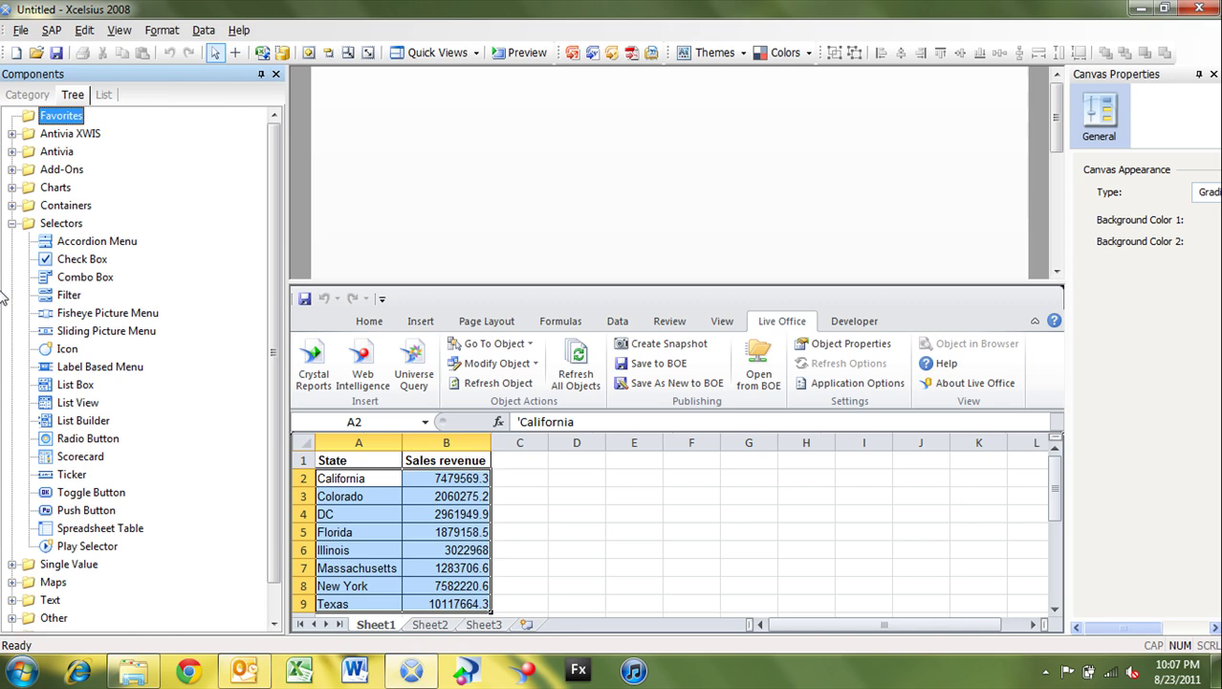
pyautogui.moveTo(60, 544); pyautogui.dragTo(656, 85)
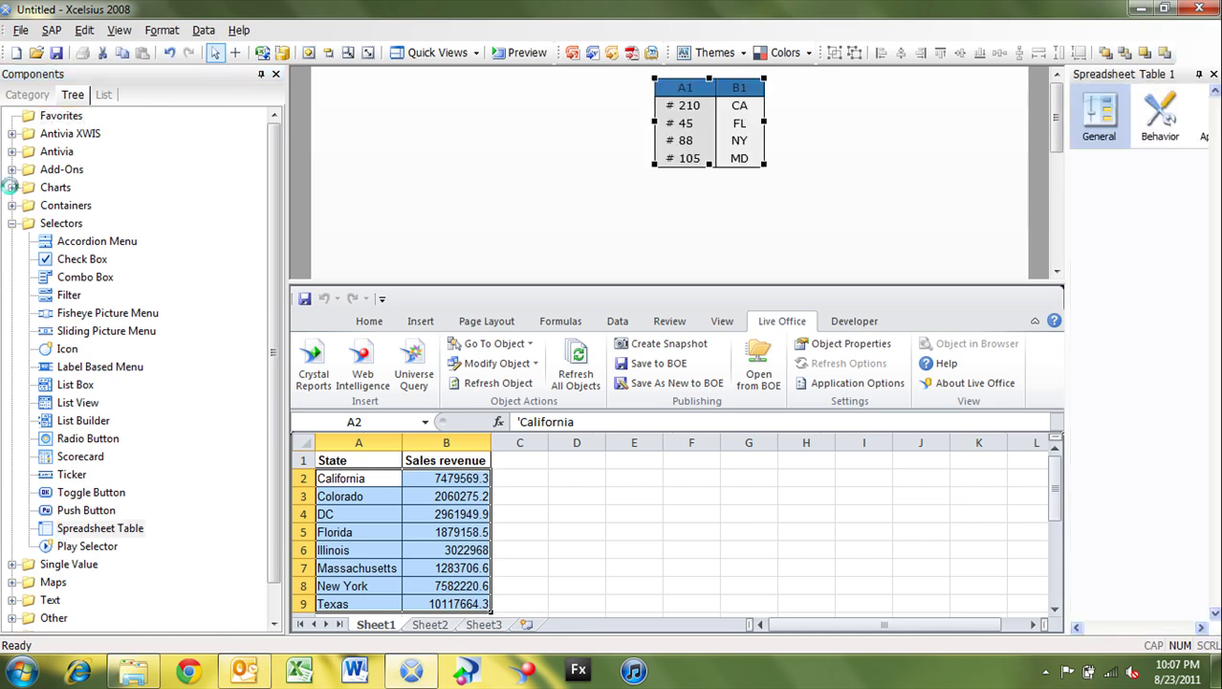
pyautogui.click(11, 187)
pyautogui.moveTo(50, 221); pyautogui.dragTo(335, 83)
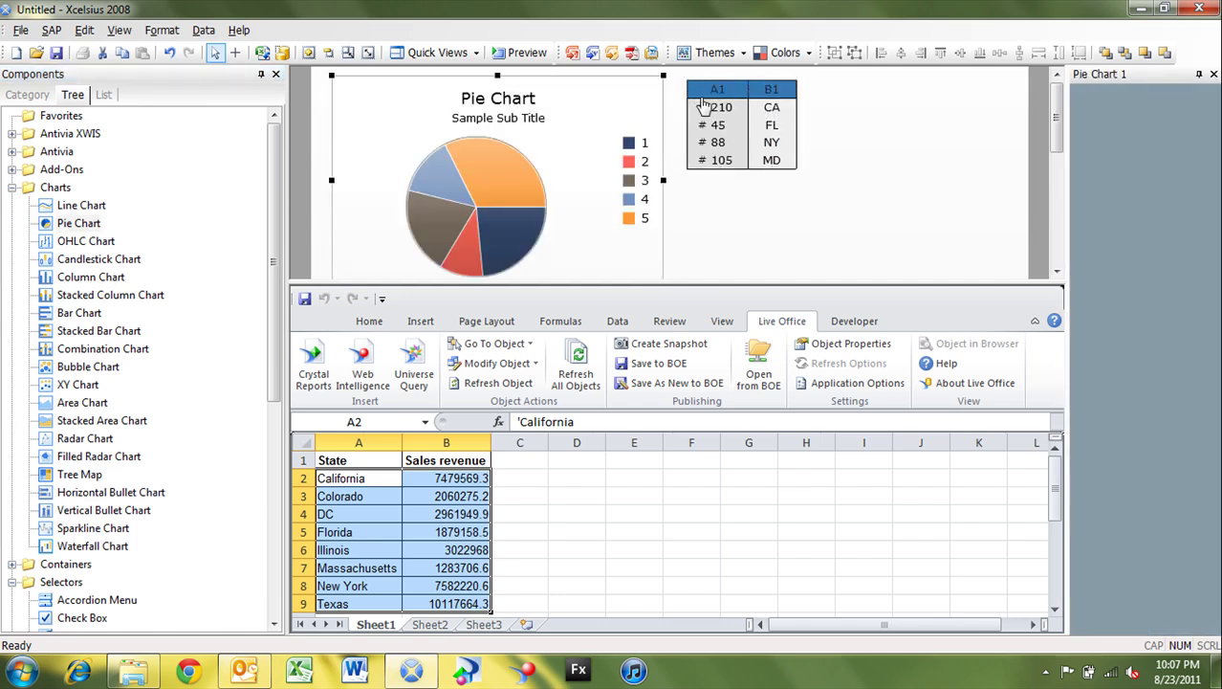
# Select only the spreadsheet table and widen its properties panel
pyautogui.keyDown('ctrl'); pyautogui.click(705, 105); pyautogui.keyUp('ctrl')
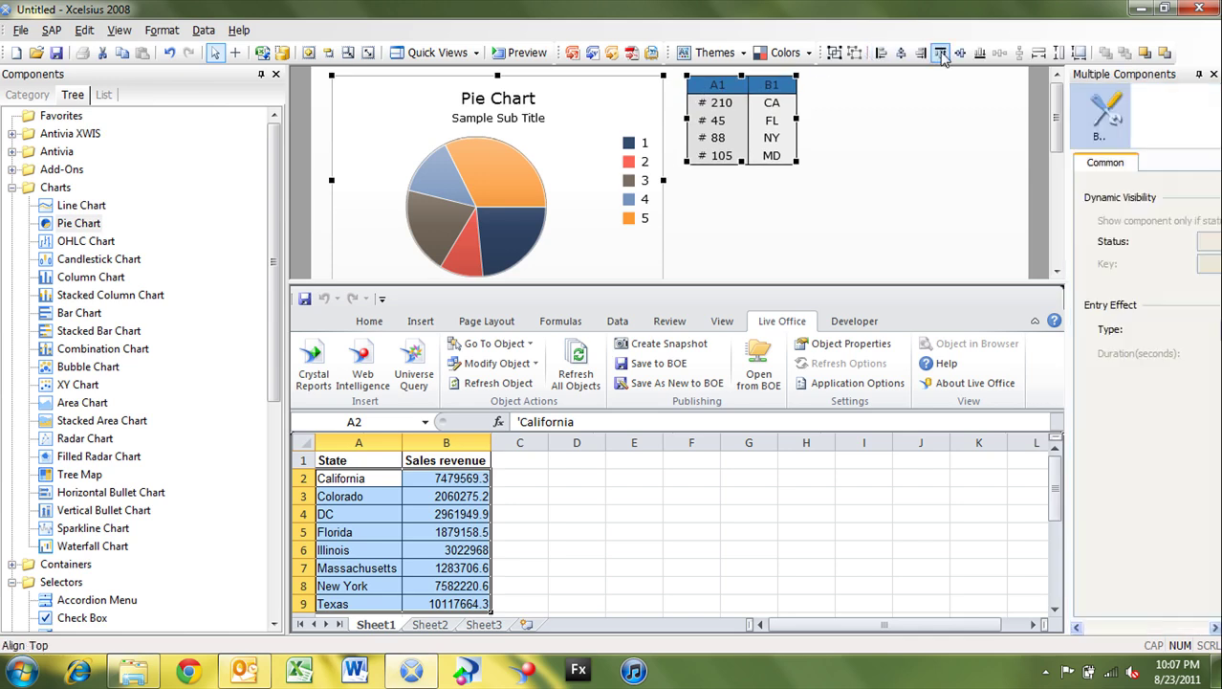
pyautogui.click(786, 155)
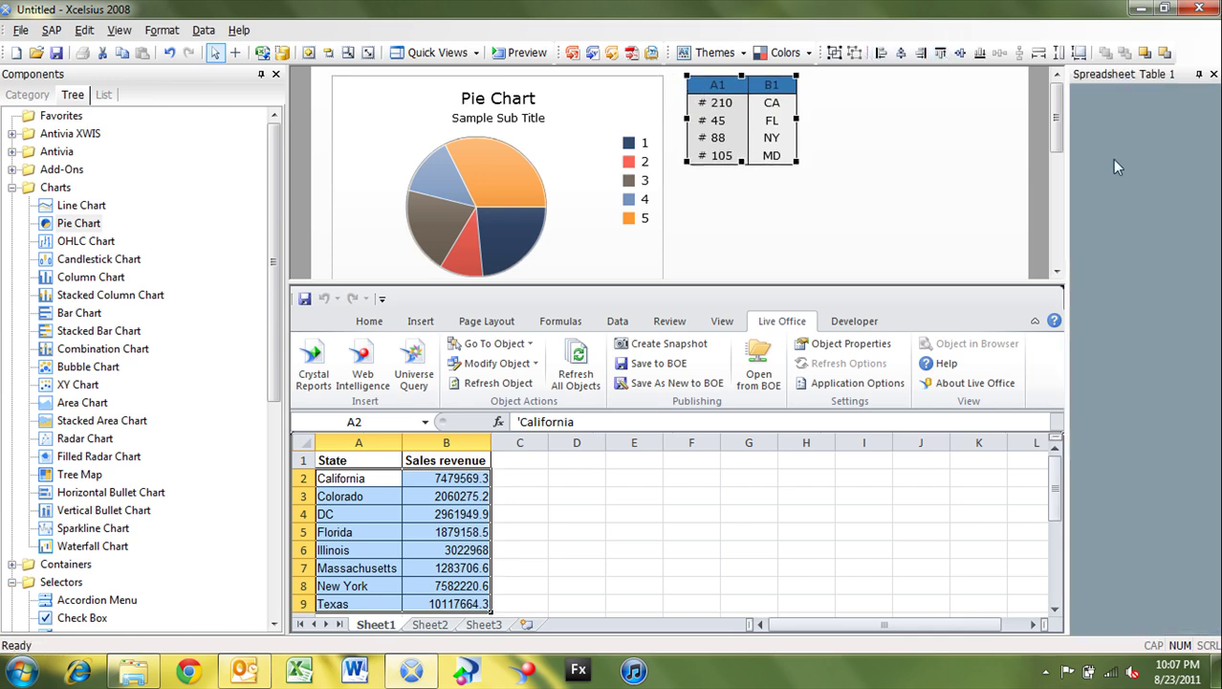
pyautogui.moveTo(1067, 169); pyautogui.dragTo(865, 190)
# Bind the table to A1:B9 and uncheck Row 1 under Behavior > Row Selectability
pyautogui.click(1188, 194)
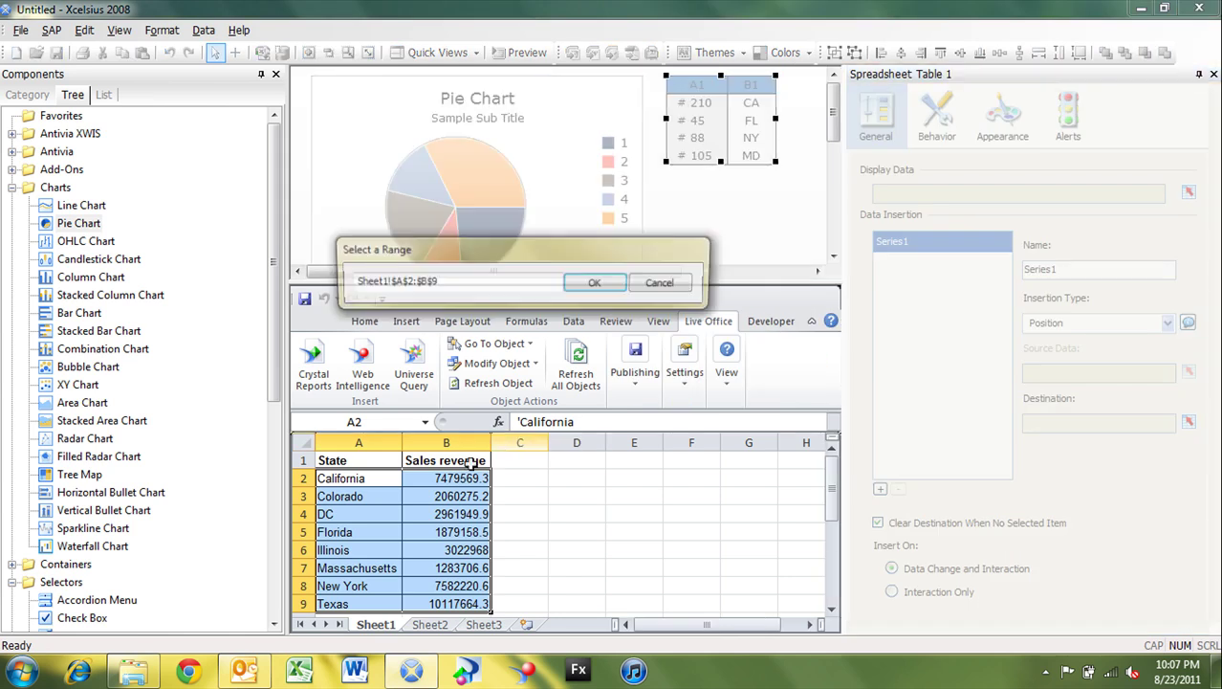
pyautogui.moveTo(368, 460); pyautogui.dragTo(459, 604)
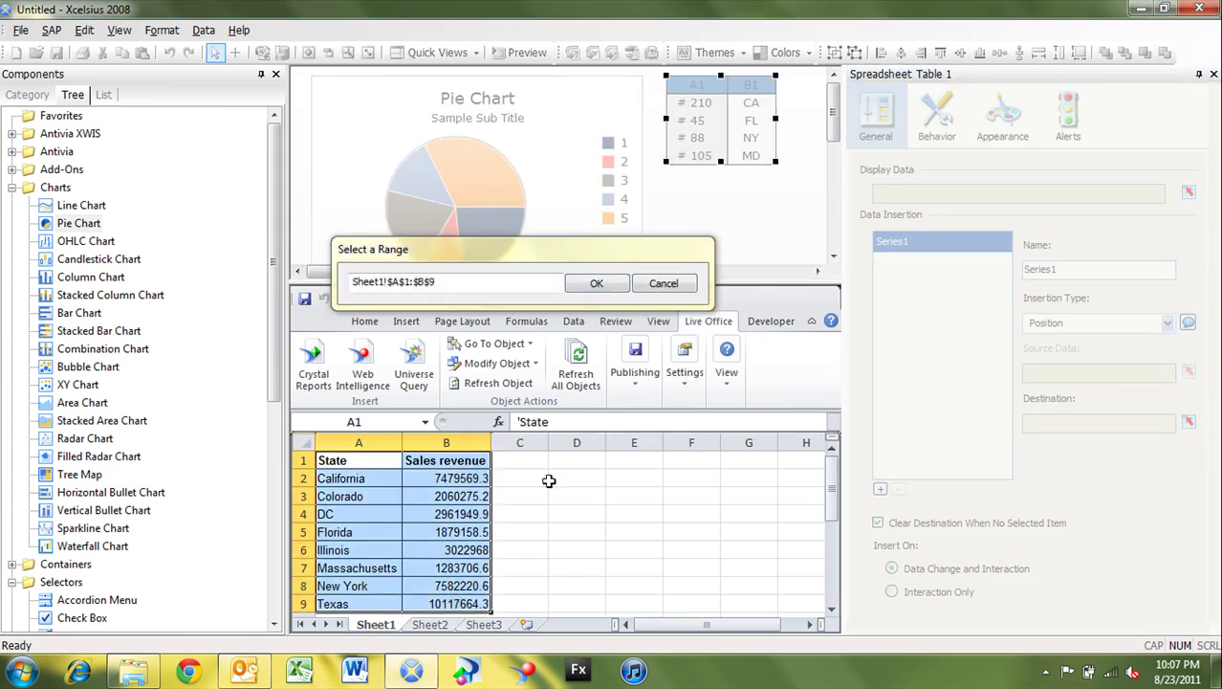
pyautogui.click(596, 283)
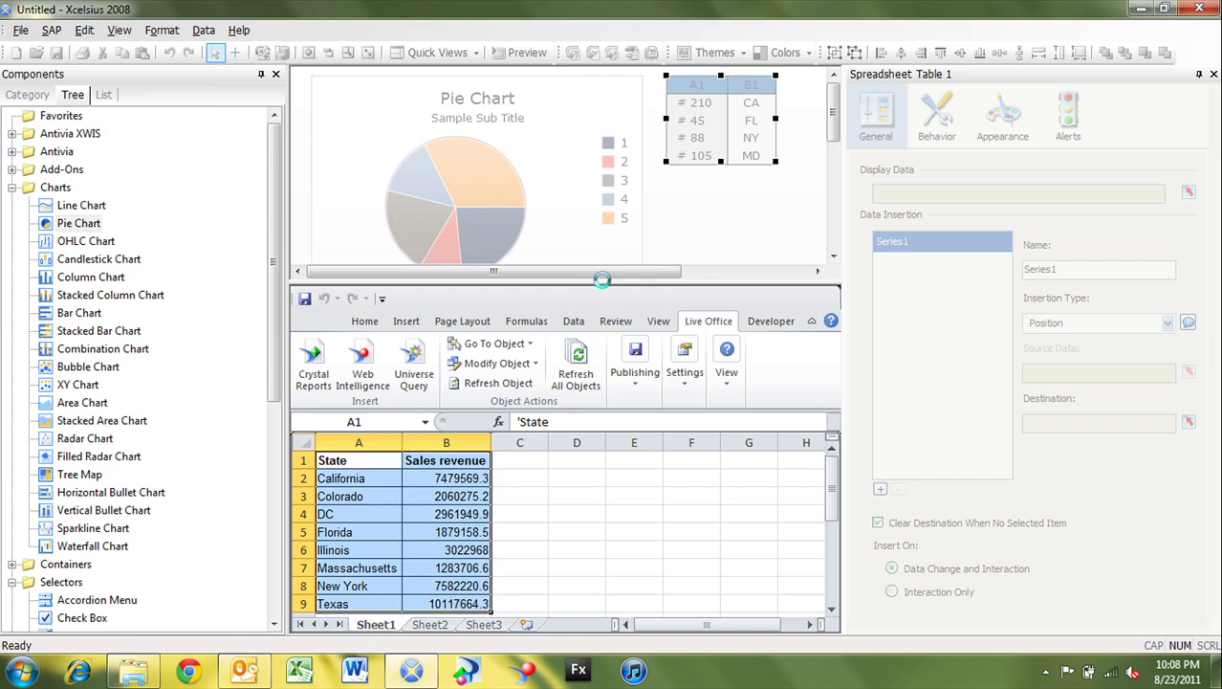
pyautogui.click(926, 128)
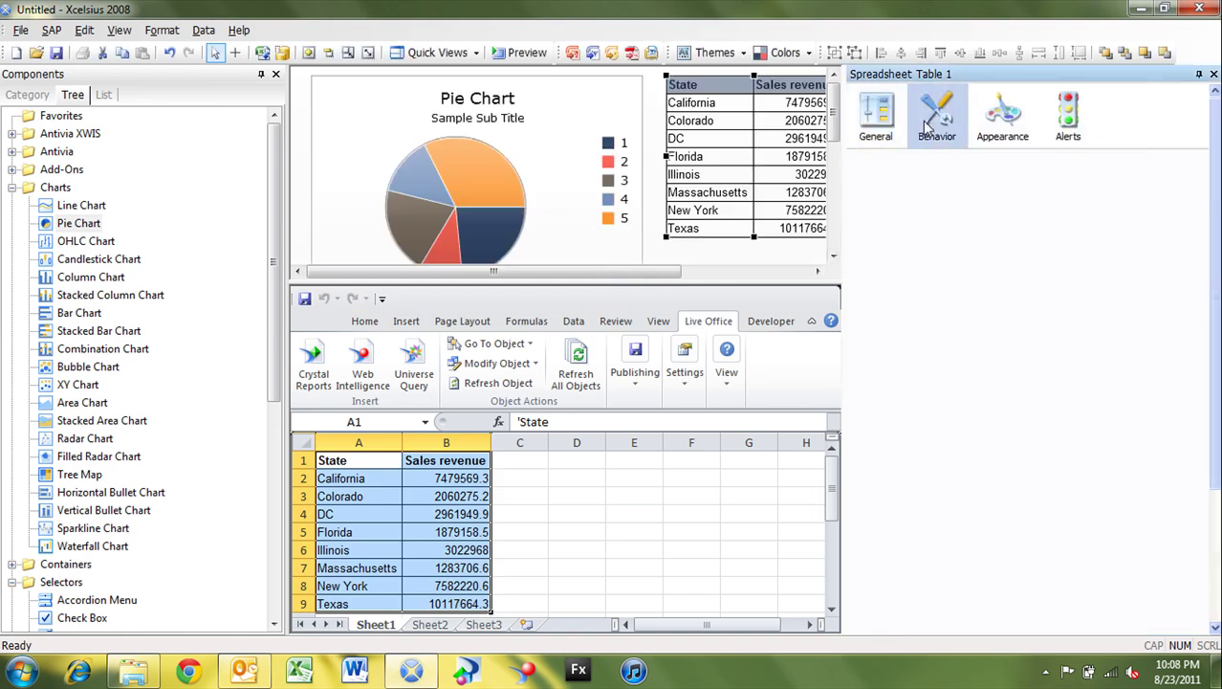
pyautogui.click(904, 355)
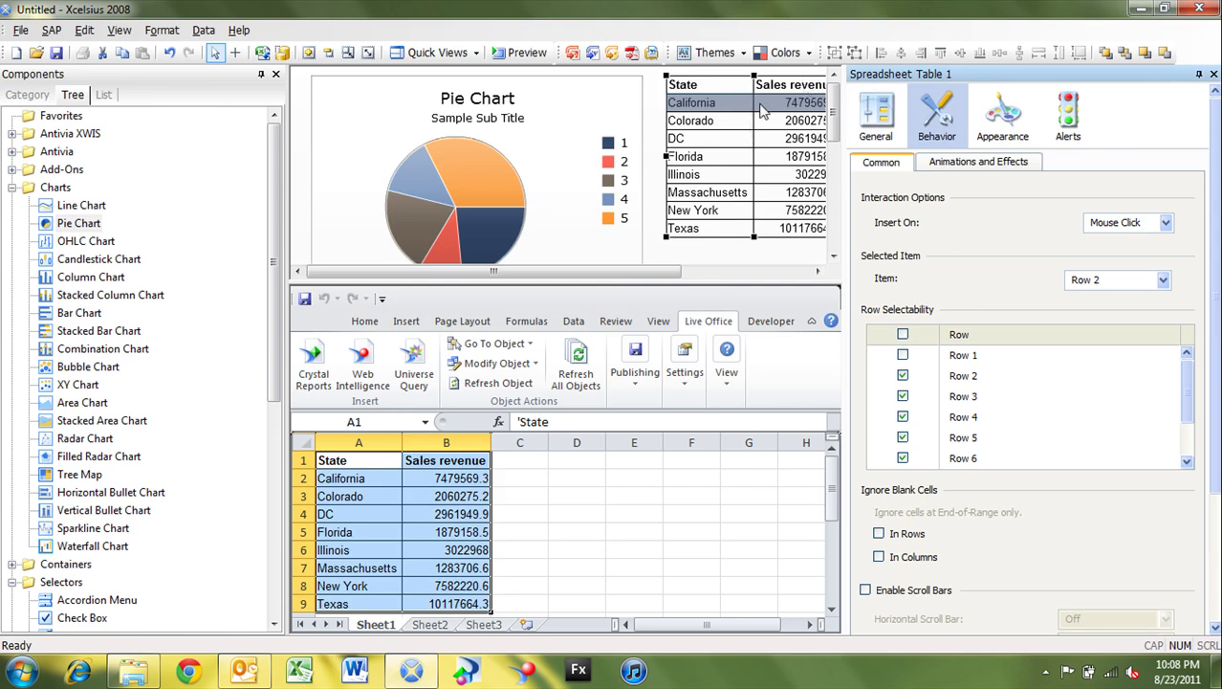
# Retitle the pie chart 'States vs Sales Revenue' and delete its sample subtitle text
pyautogui.click(595, 127)
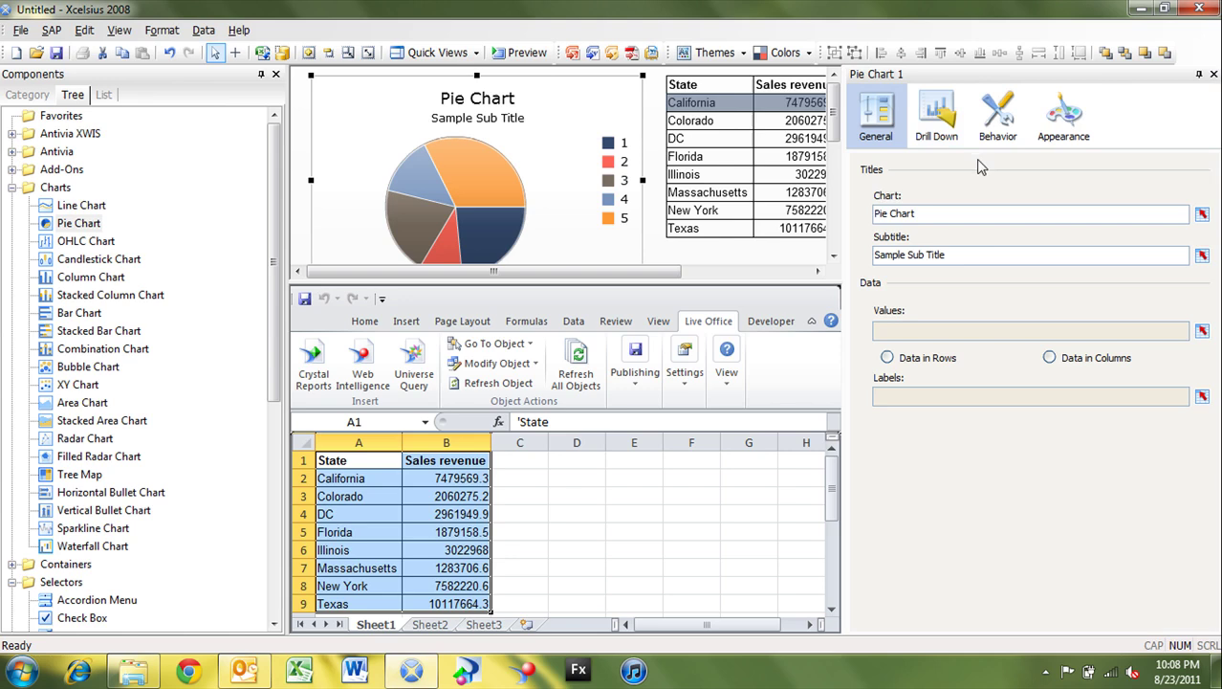
pyautogui.click(963, 216)
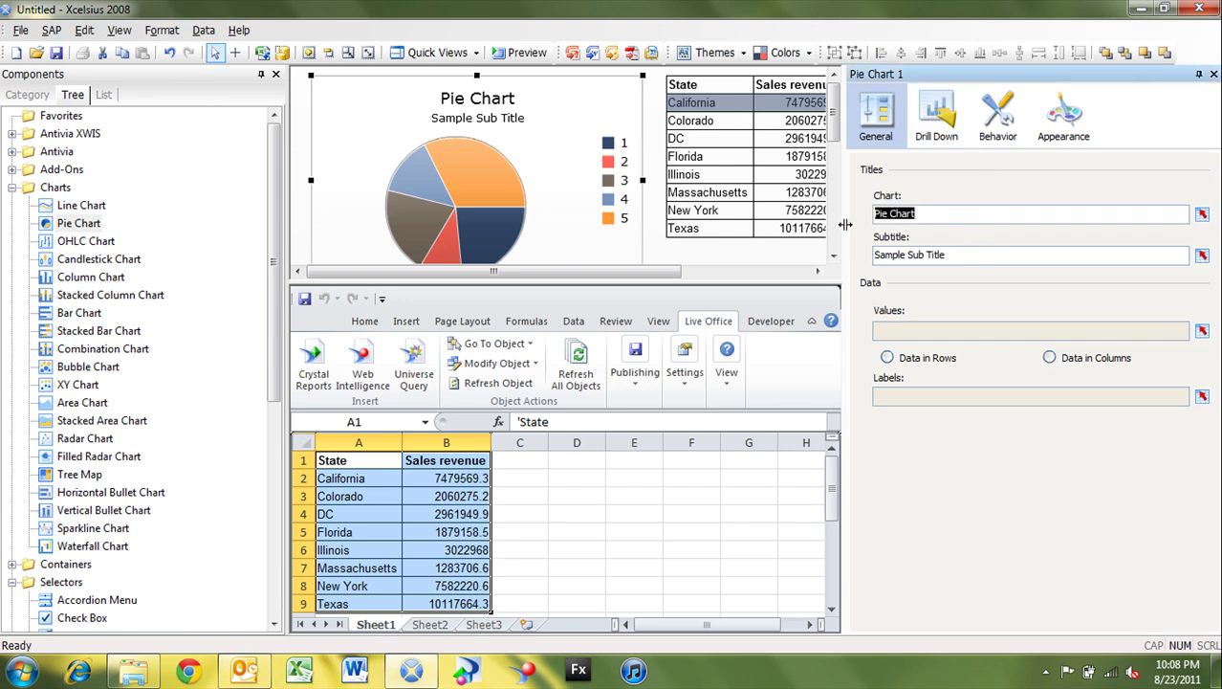
pyautogui.write('STat')
pyautogui.press('BackSpace')
pyautogui.press('BackSpace')
pyautogui.press('BackSpace')
pyautogui.write('t')
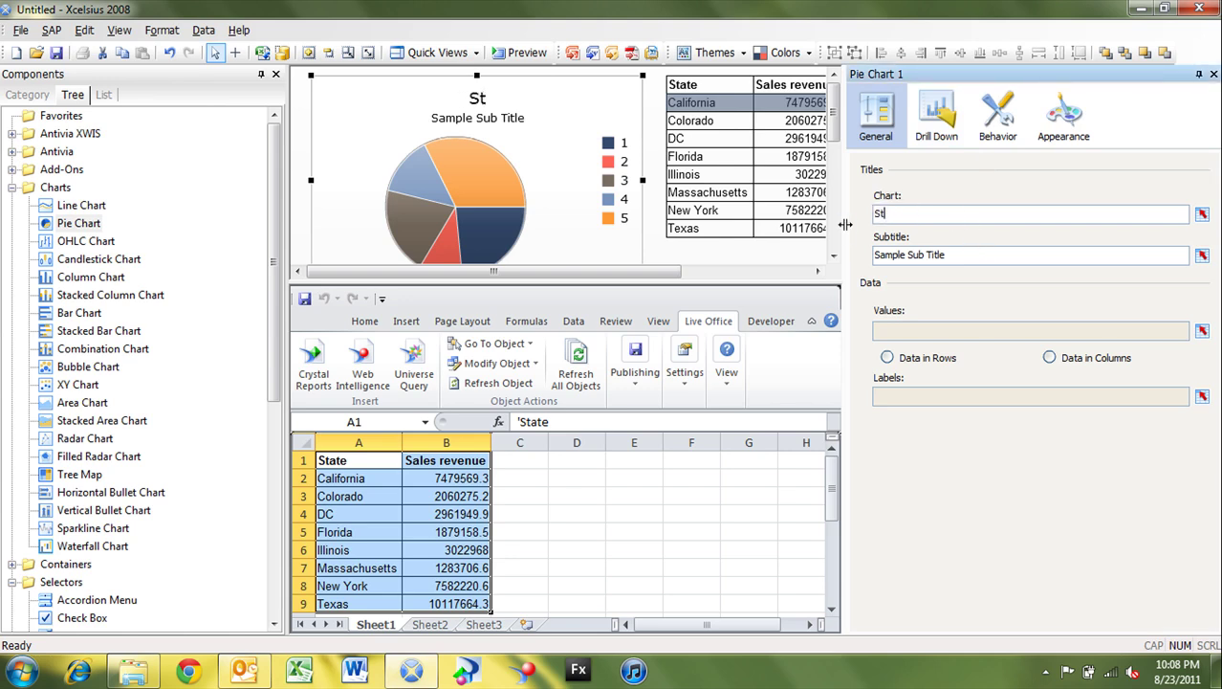
pyautogui.write('ates vs a')
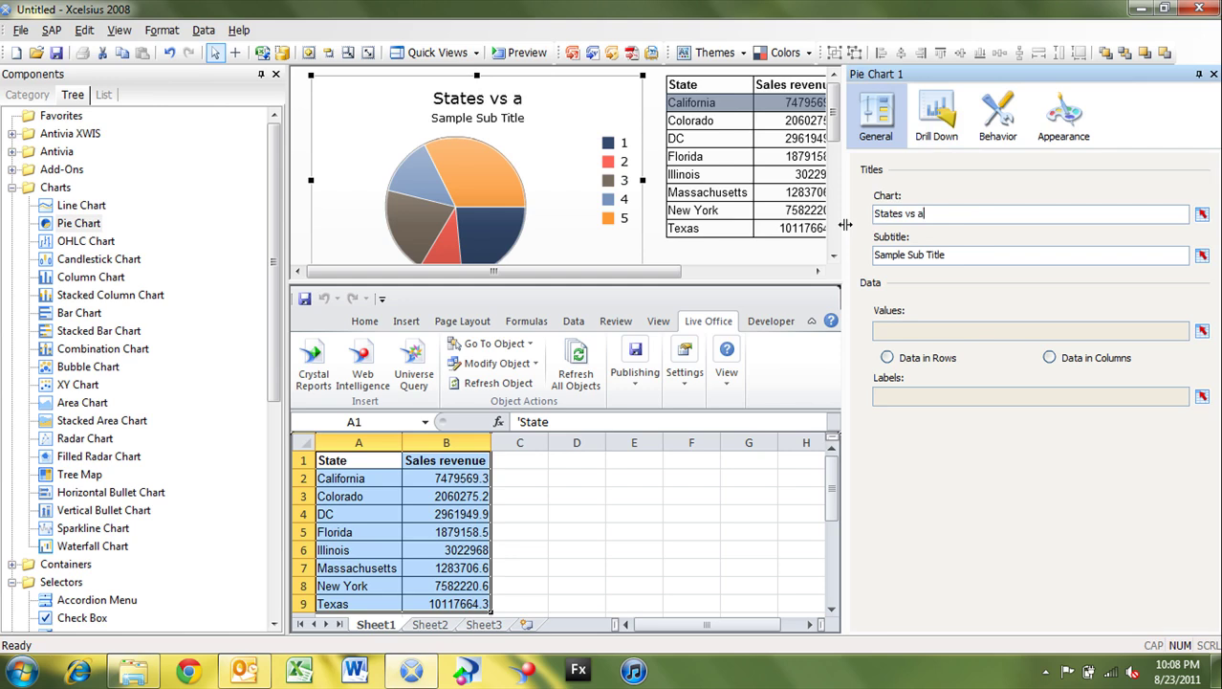
pyautogui.press('BackSpace')
pyautogui.write('Sales Reve')
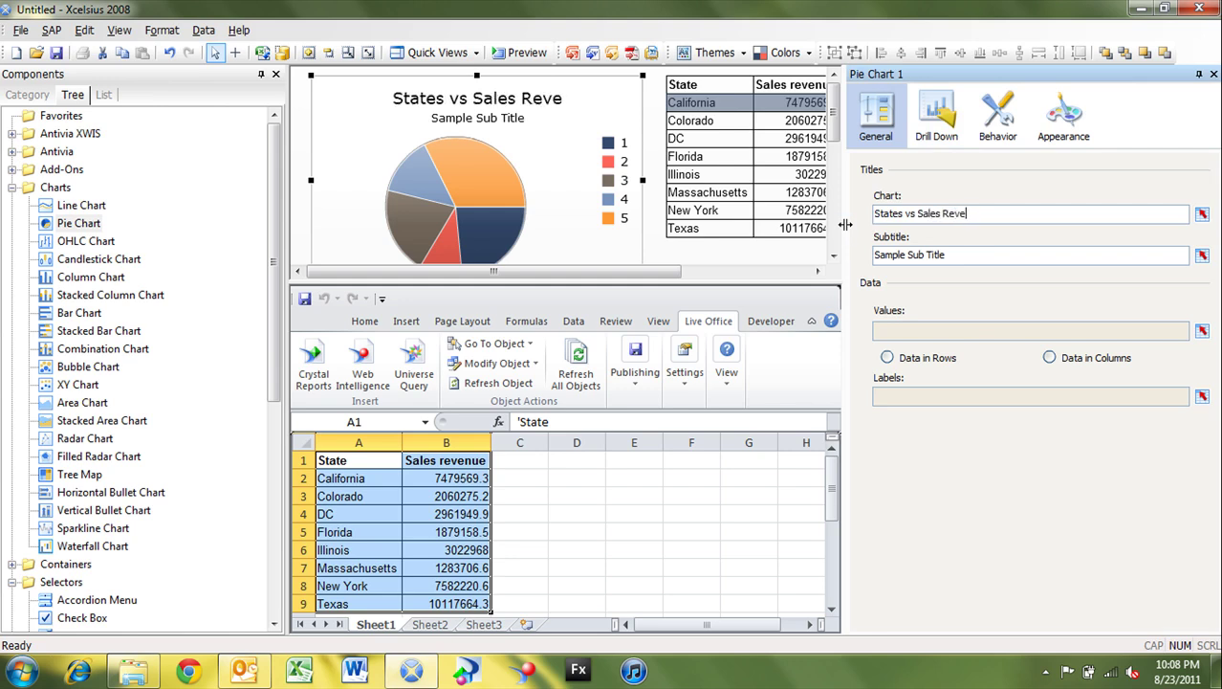
pyautogui.write('nue')
pyautogui.press('Tab')
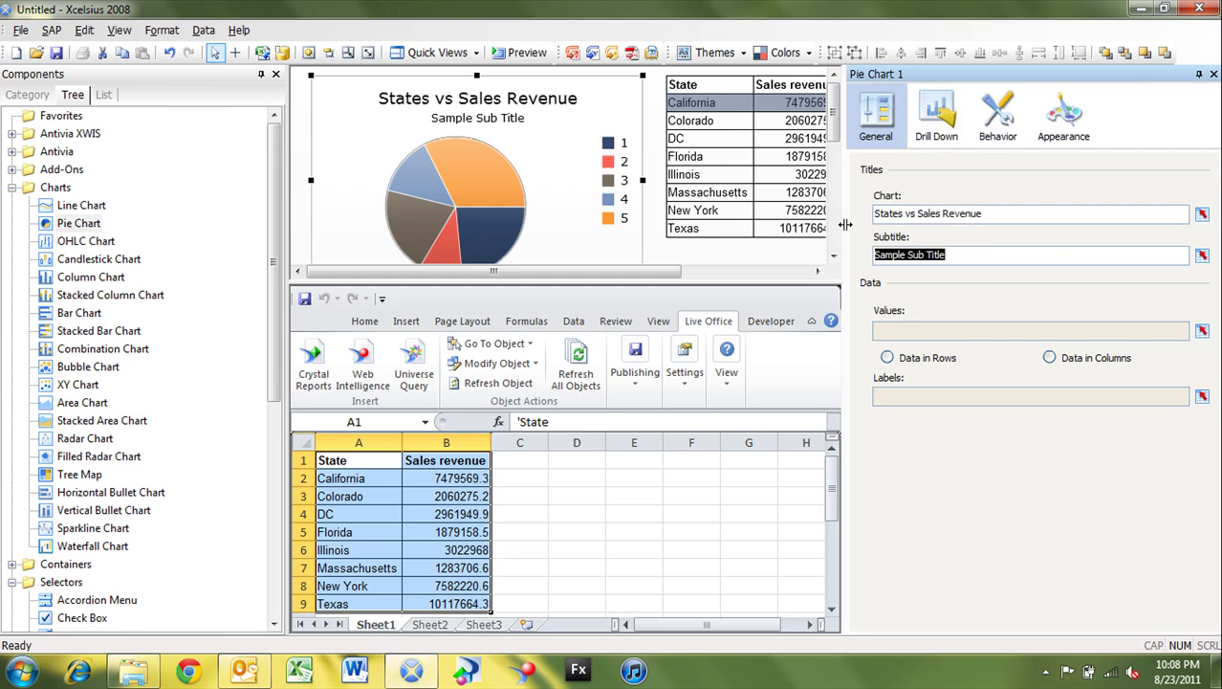
pyautogui.press('BackSpace')
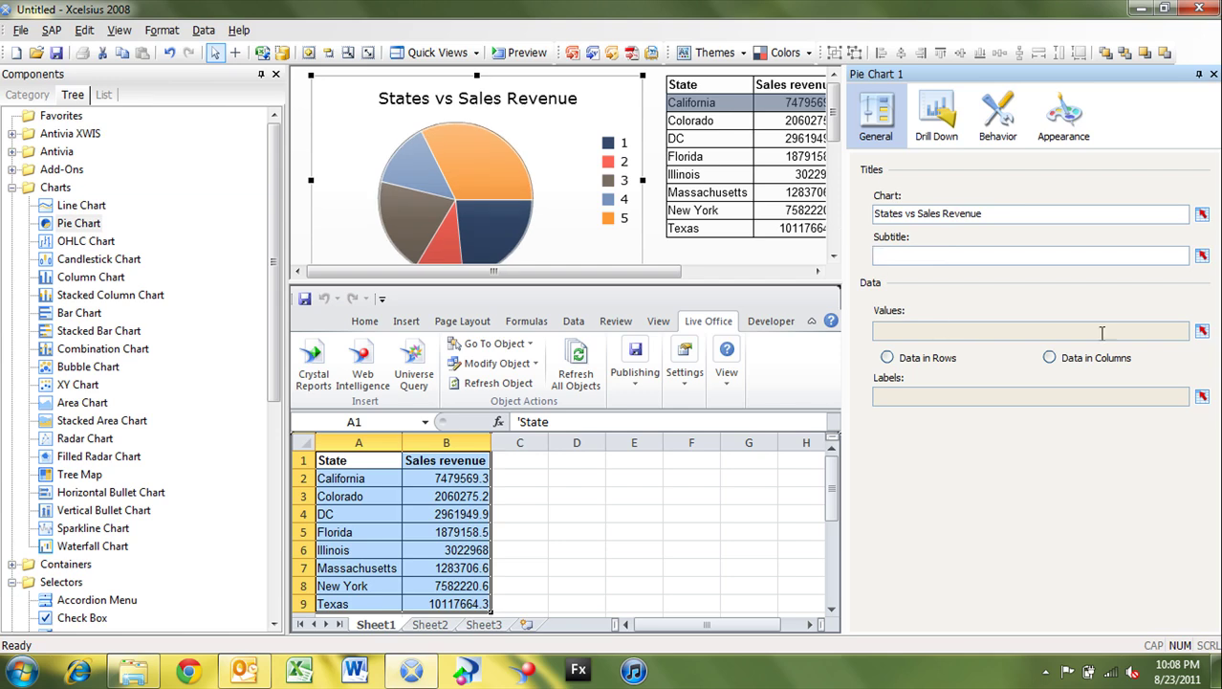
# Bind the pie chart's values to the revenue cells Sheet1!$B$2:$B$9
pyautogui.click(1202, 331)
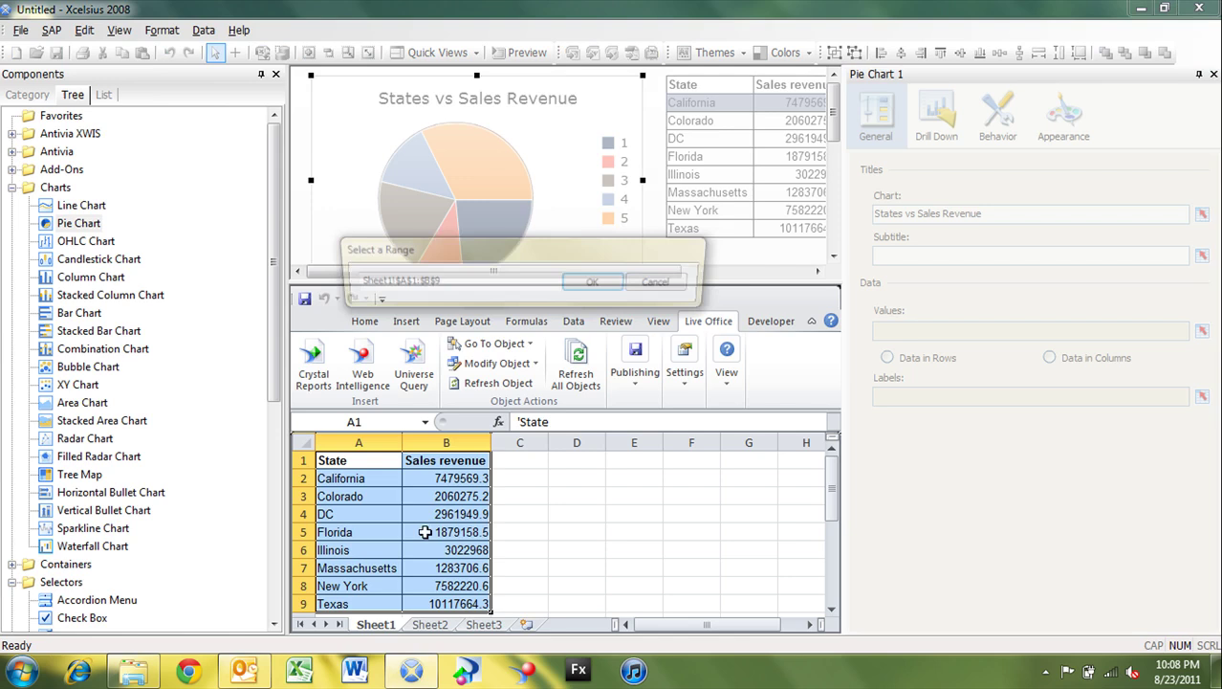
pyautogui.moveTo(446, 462); pyautogui.dragTo(462, 601)
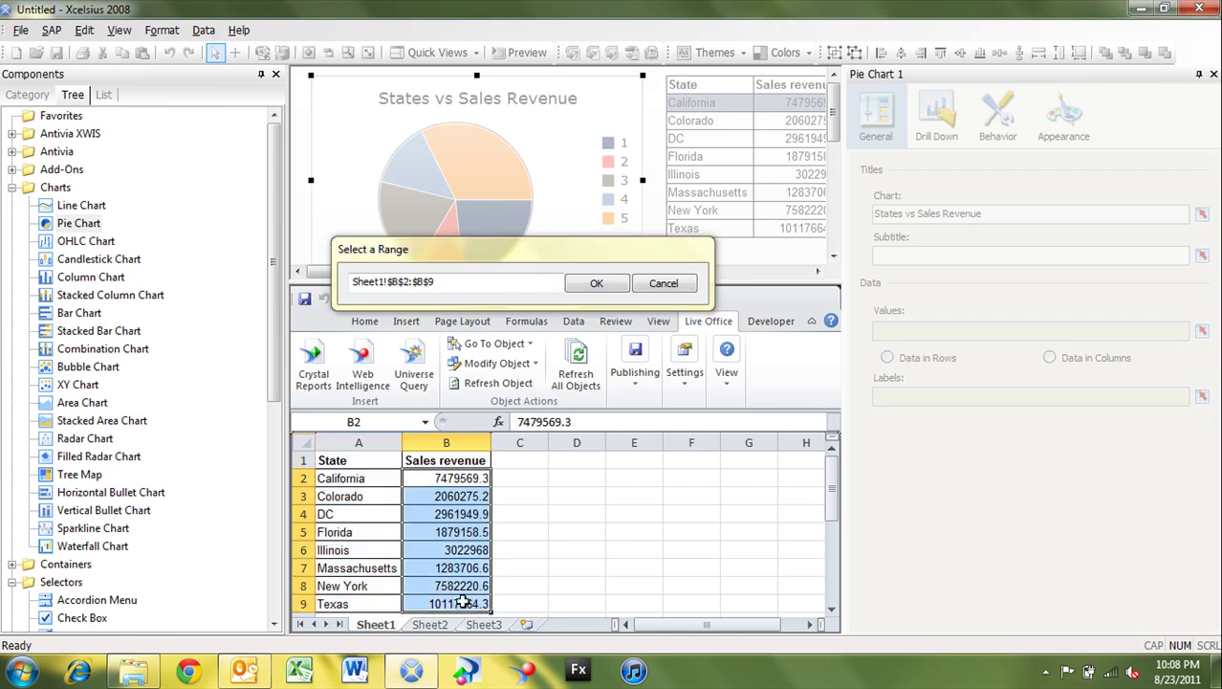
pyautogui.click(596, 283)
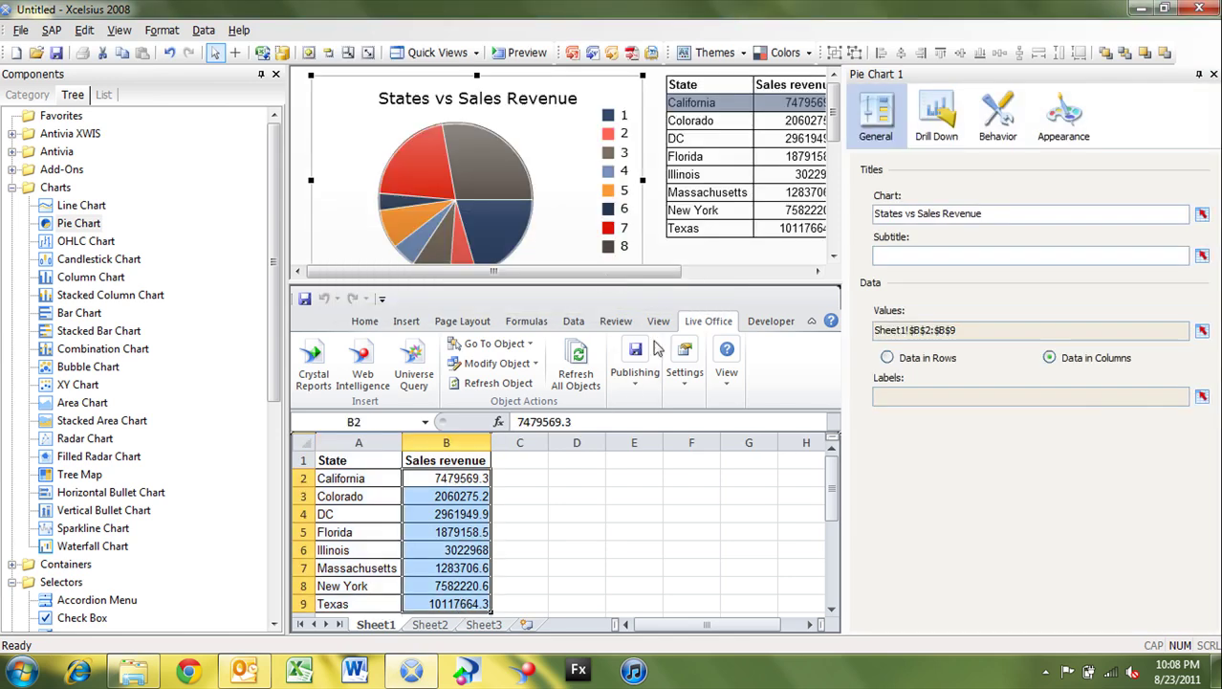
# Bind slice labels to the state names in Sheet1!$A$2:$A$9 and enlarge the canvas area
pyautogui.click(1202, 402)
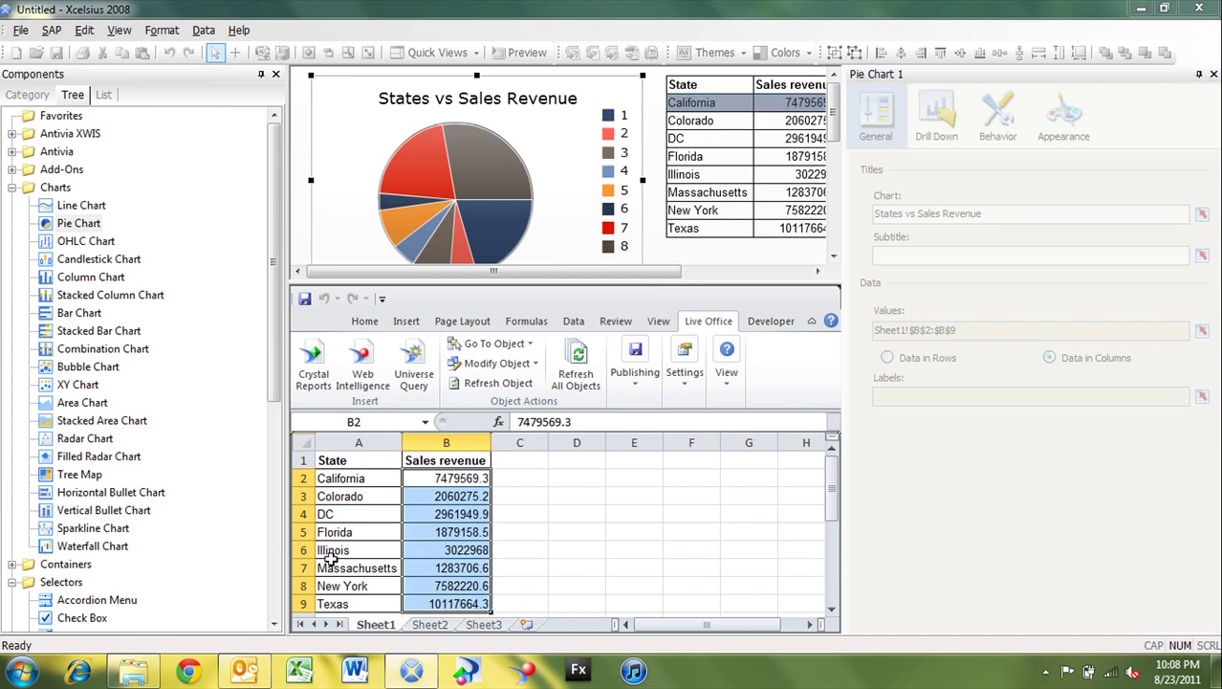
pyautogui.moveTo(350, 482); pyautogui.dragTo(369, 603)
pyautogui.click(597, 284)
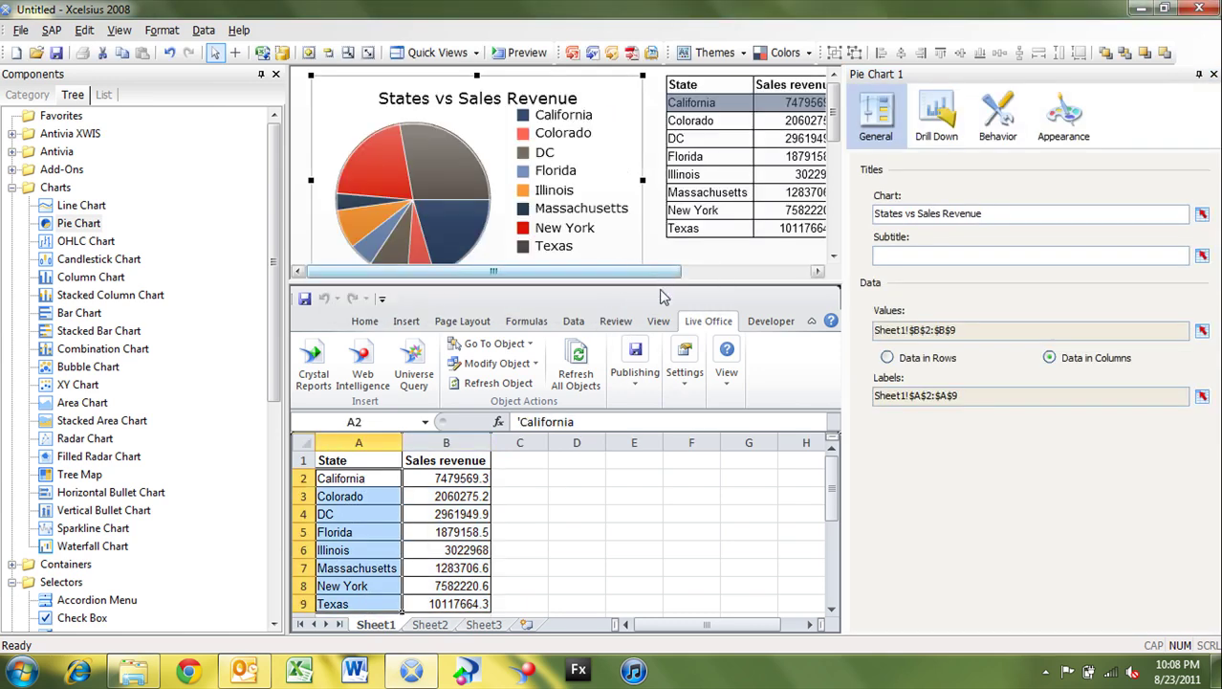
pyautogui.moveTo(667, 383); pyautogui.dragTo(669, 463)
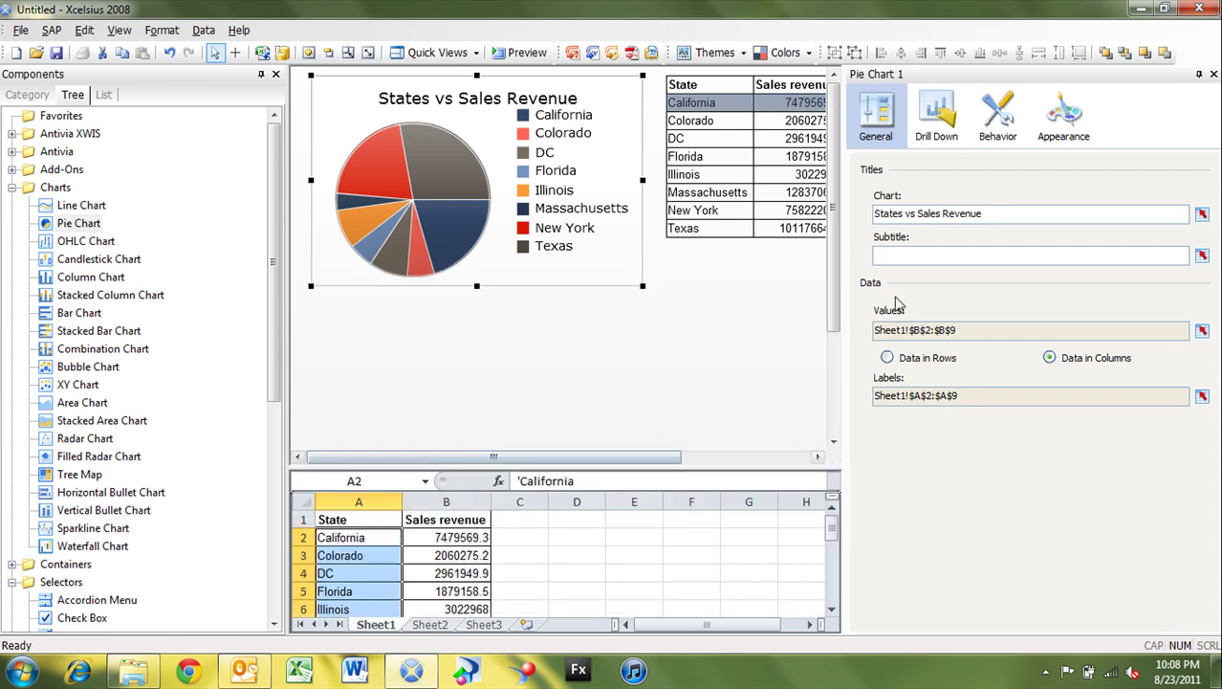
pyautogui.moveTo(849, 279); pyautogui.dragTo(1021, 287)
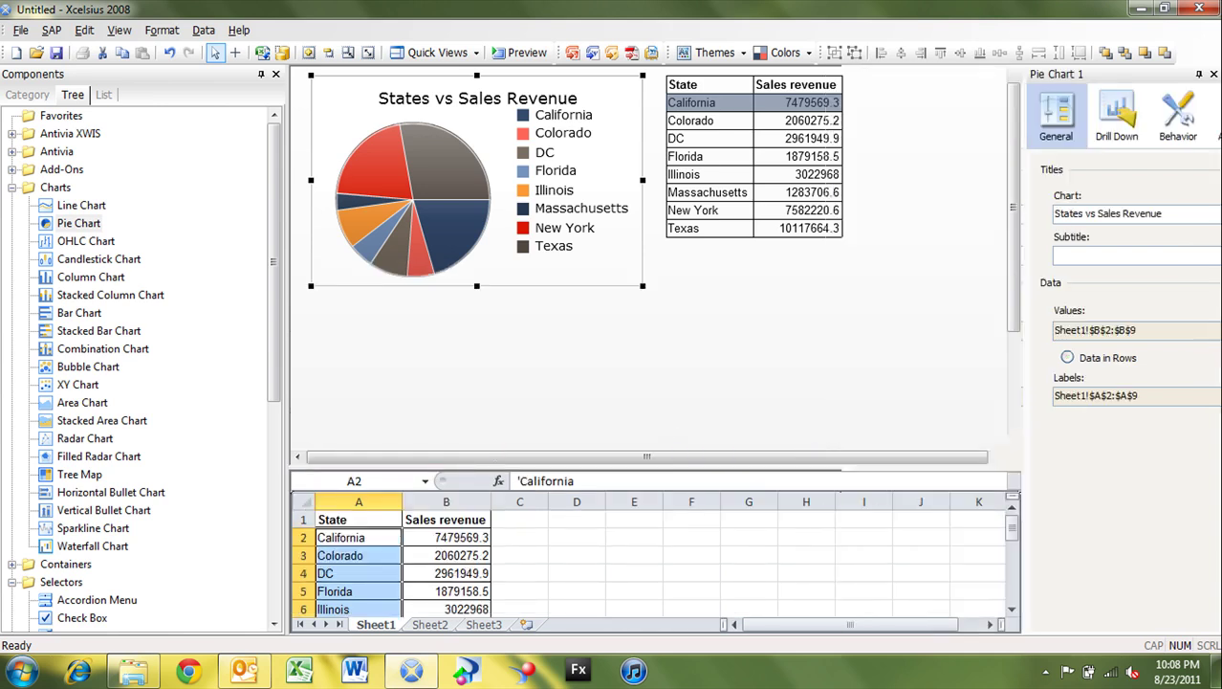
# Enlarge the pie chart, fit the canvas to components with two size increases, then preview
pyautogui.moveTo(644, 294); pyautogui.dragTo(658, 354)
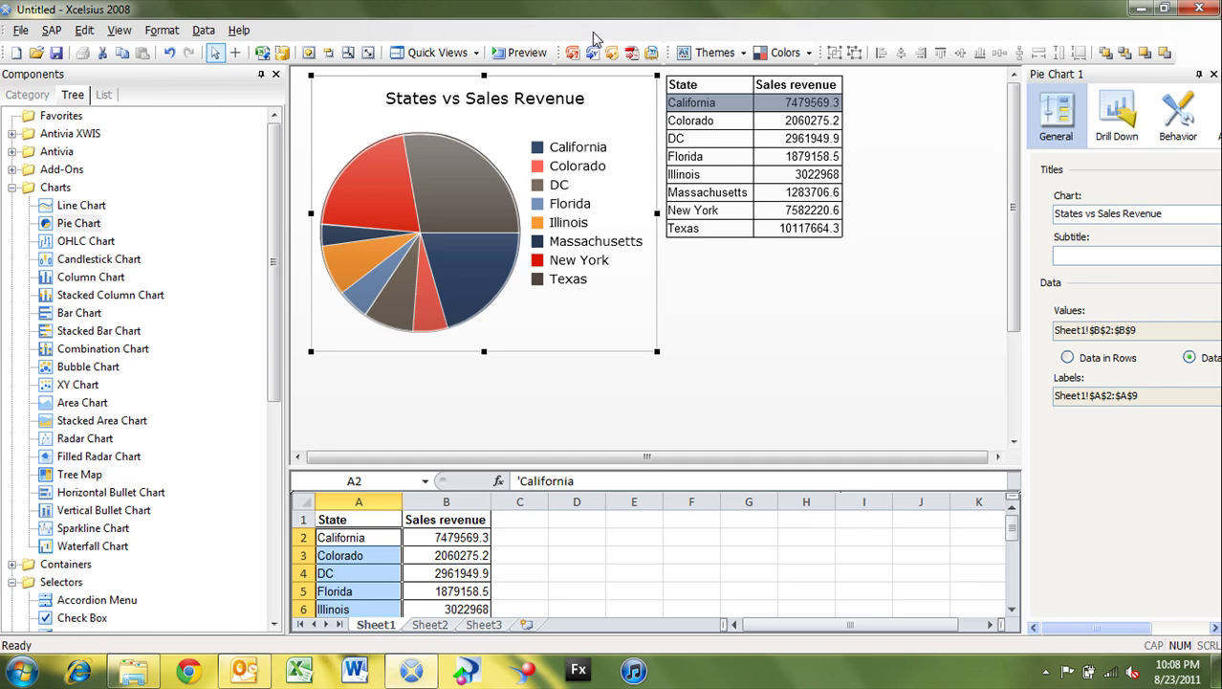
pyautogui.click(348, 54)
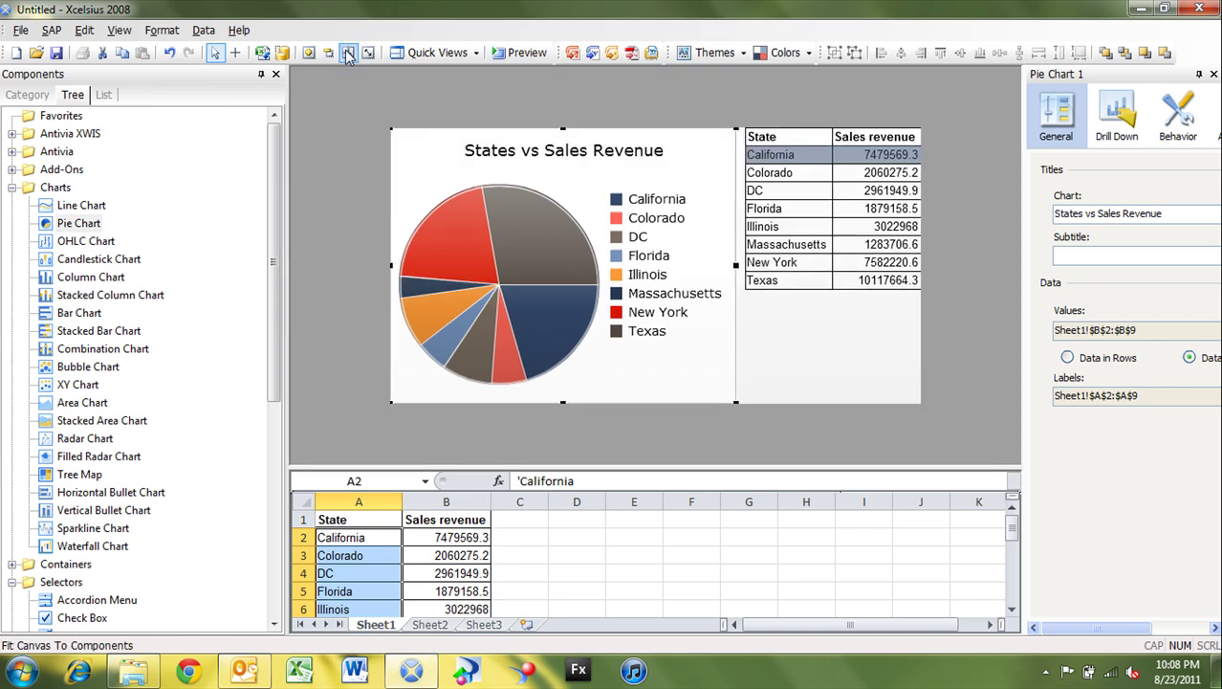
pyautogui.click(308, 54)
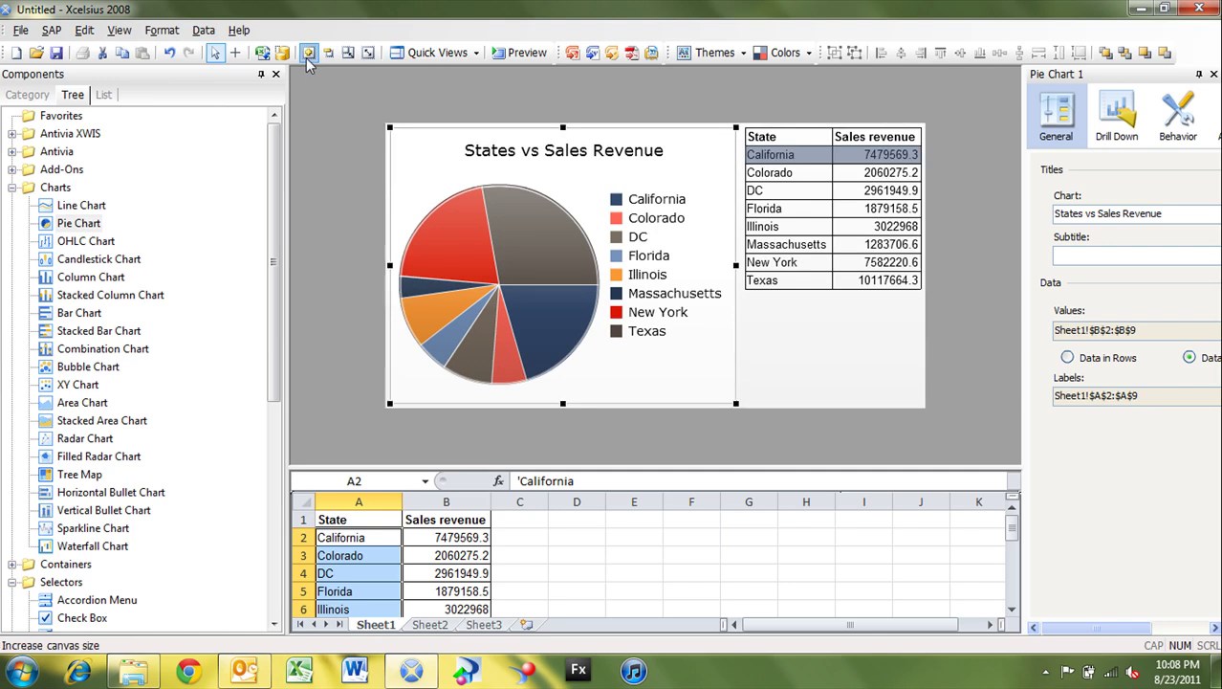
pyautogui.click(308, 54)
pyautogui.click(840, 380)
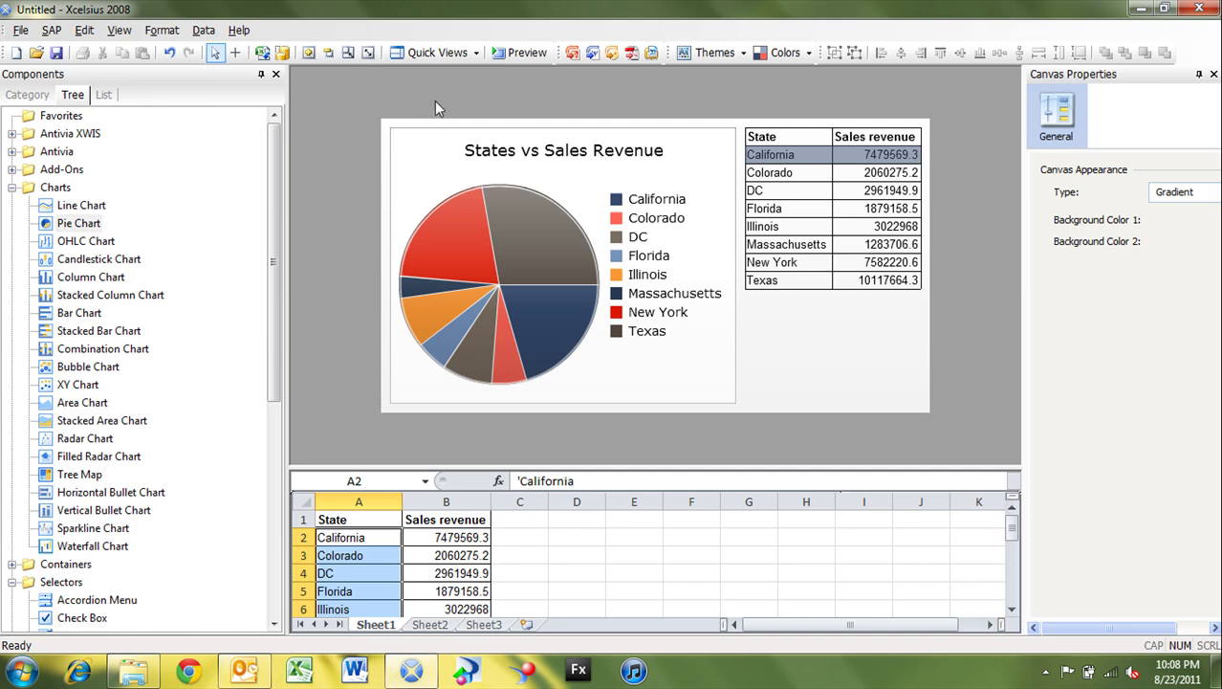
pyautogui.click(524, 52)
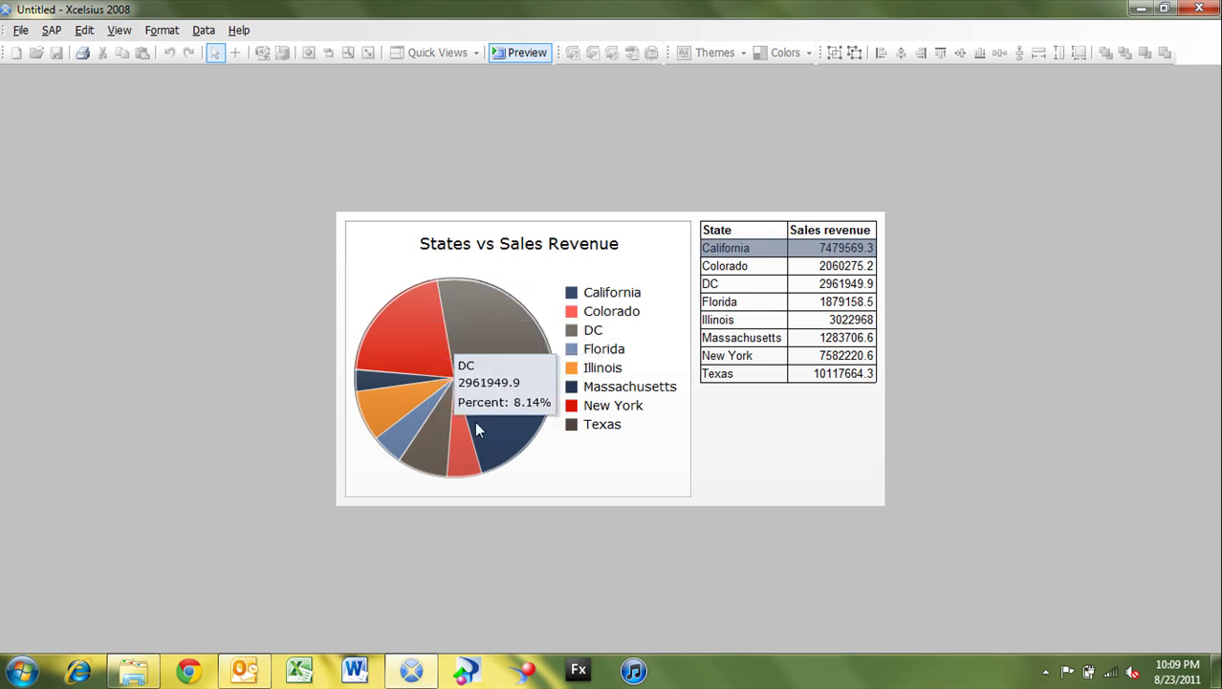
pyautogui.moveTo(482, 422)
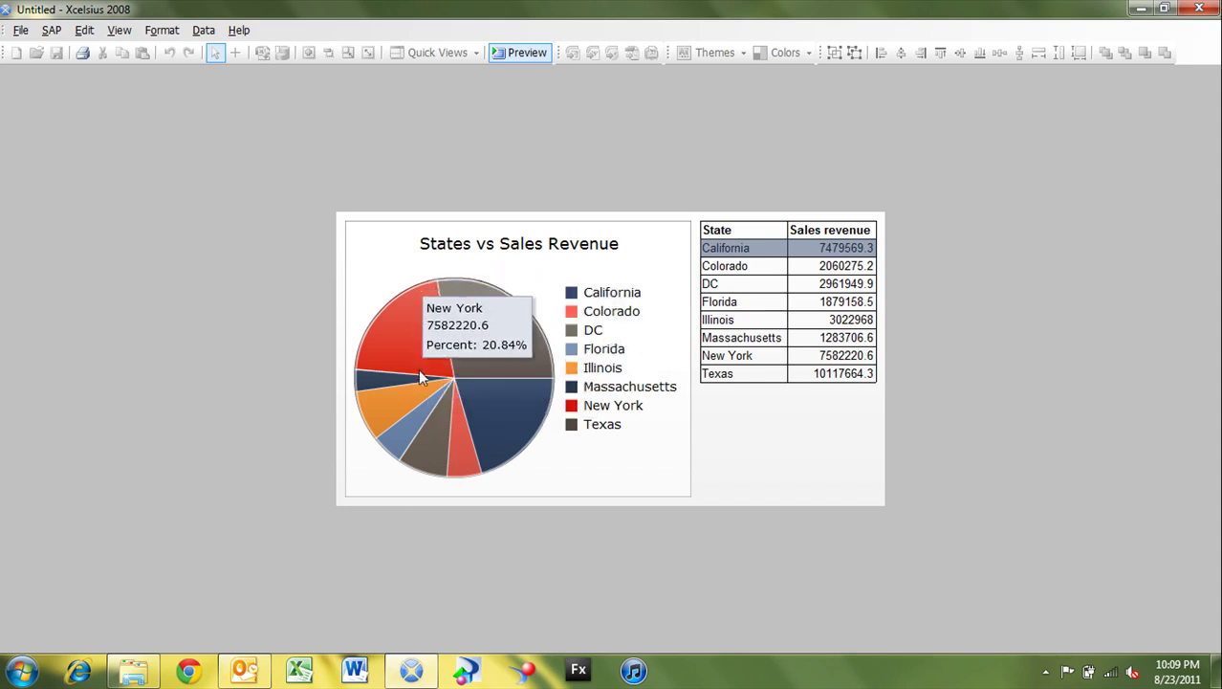
pyautogui.click(742, 270)
pyautogui.click(744, 284)
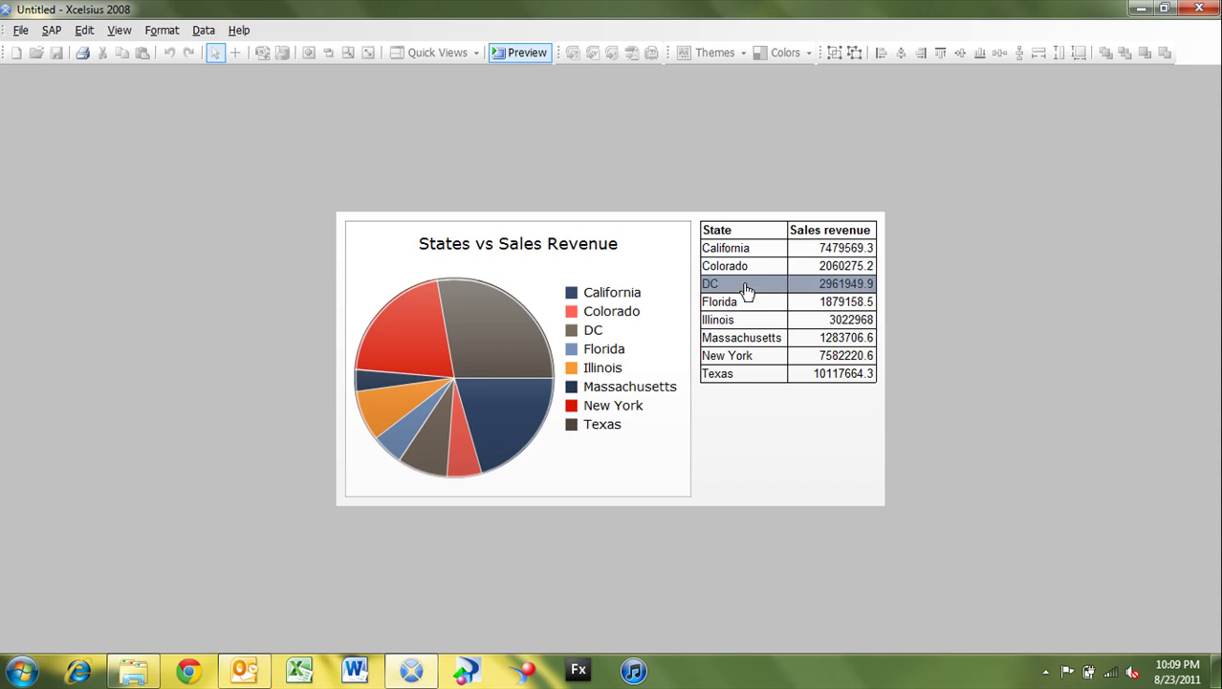
pyautogui.click(745, 301)
pyautogui.click(745, 320)
pyautogui.click(743, 337)
pyautogui.click(743, 373)
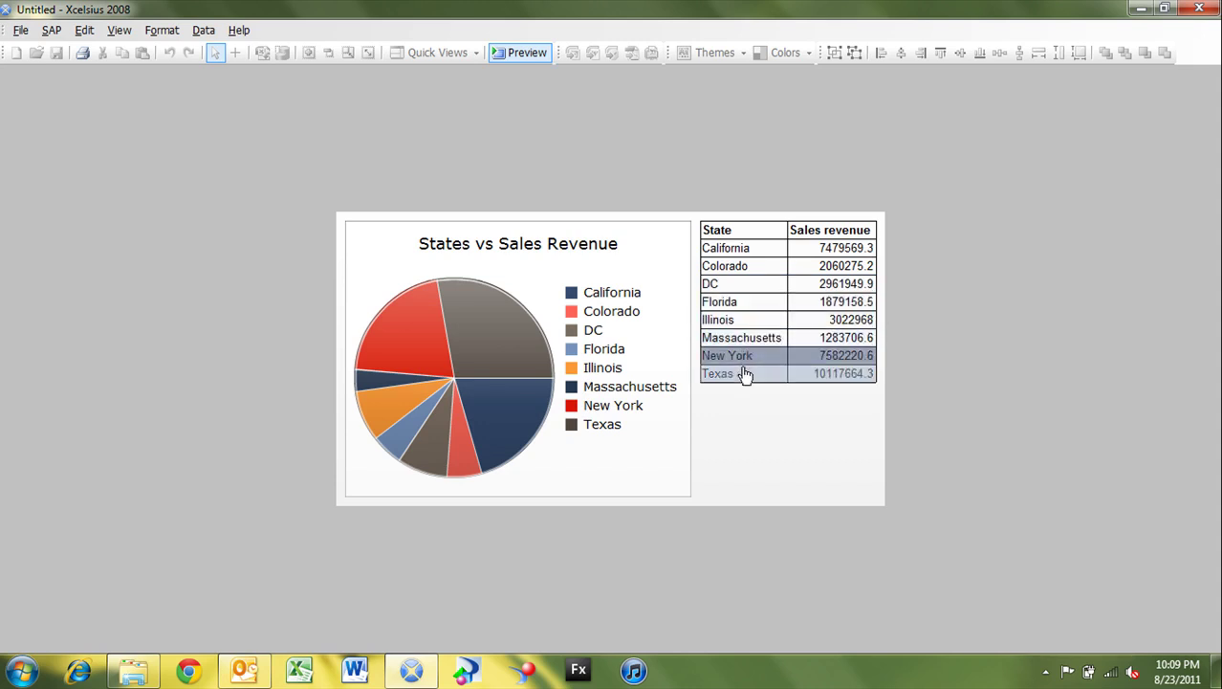
pyautogui.click(751, 338)
pyautogui.click(756, 301)
pyautogui.click(760, 284)
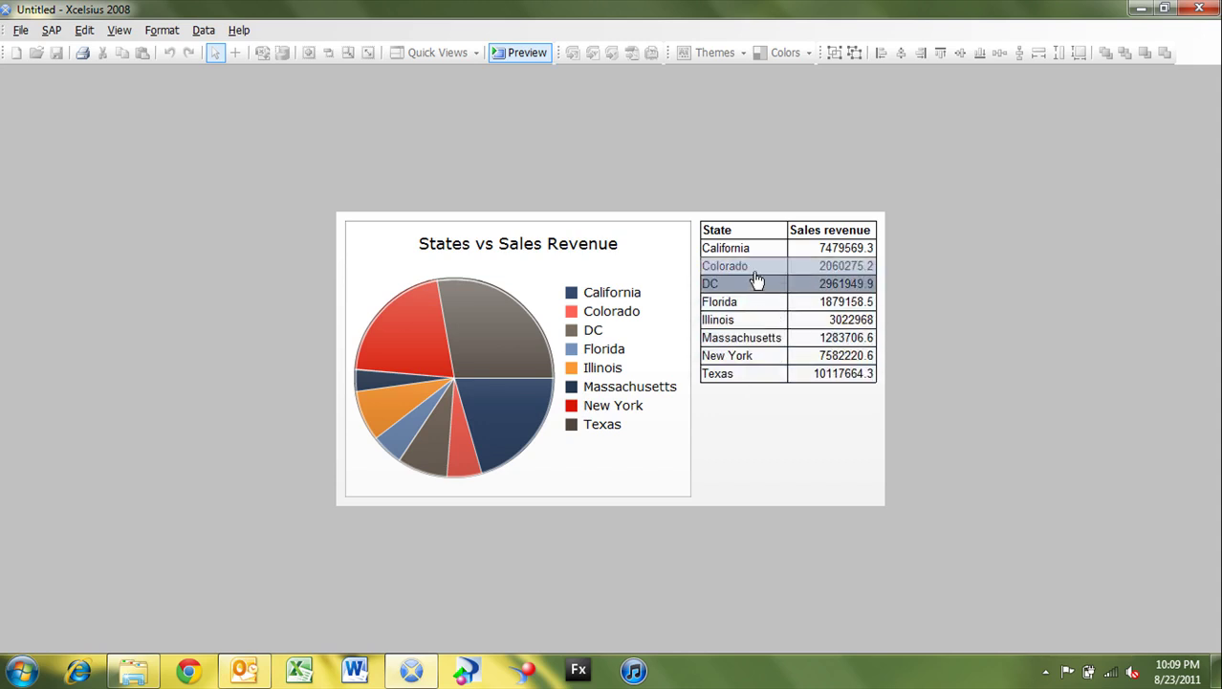
pyautogui.click(760, 266)
pyautogui.click(526, 53)
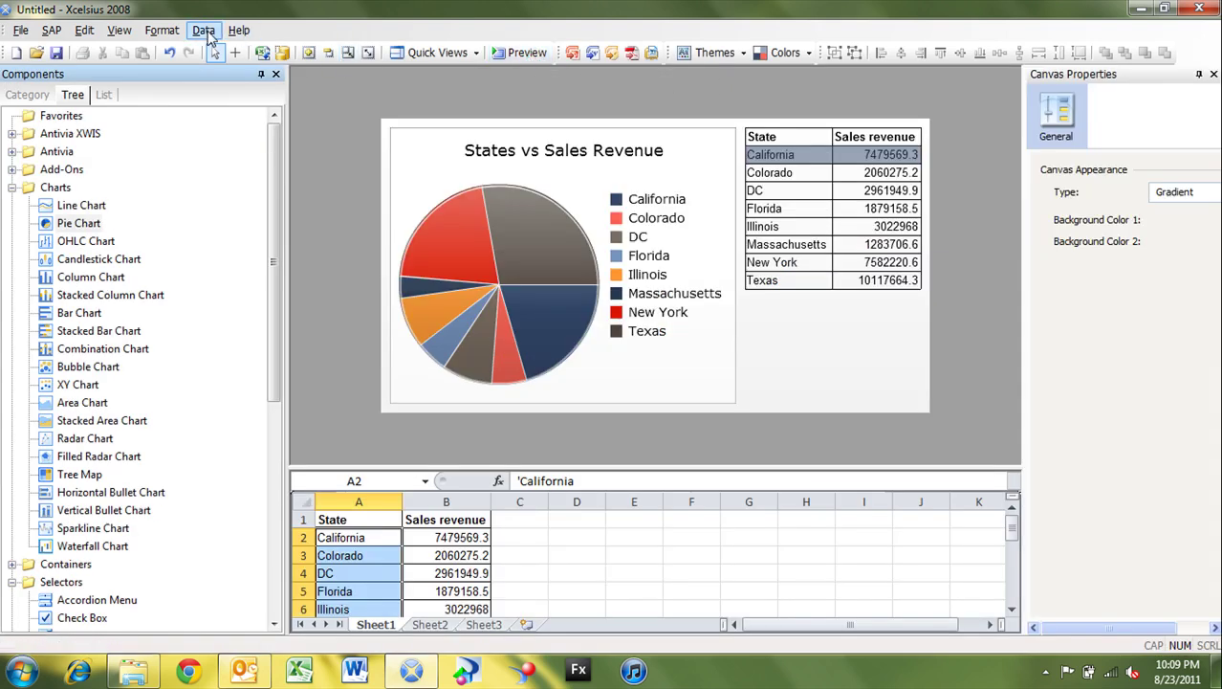
# Add a Live Office connection in the Data Manager
pyautogui.click(206, 31)
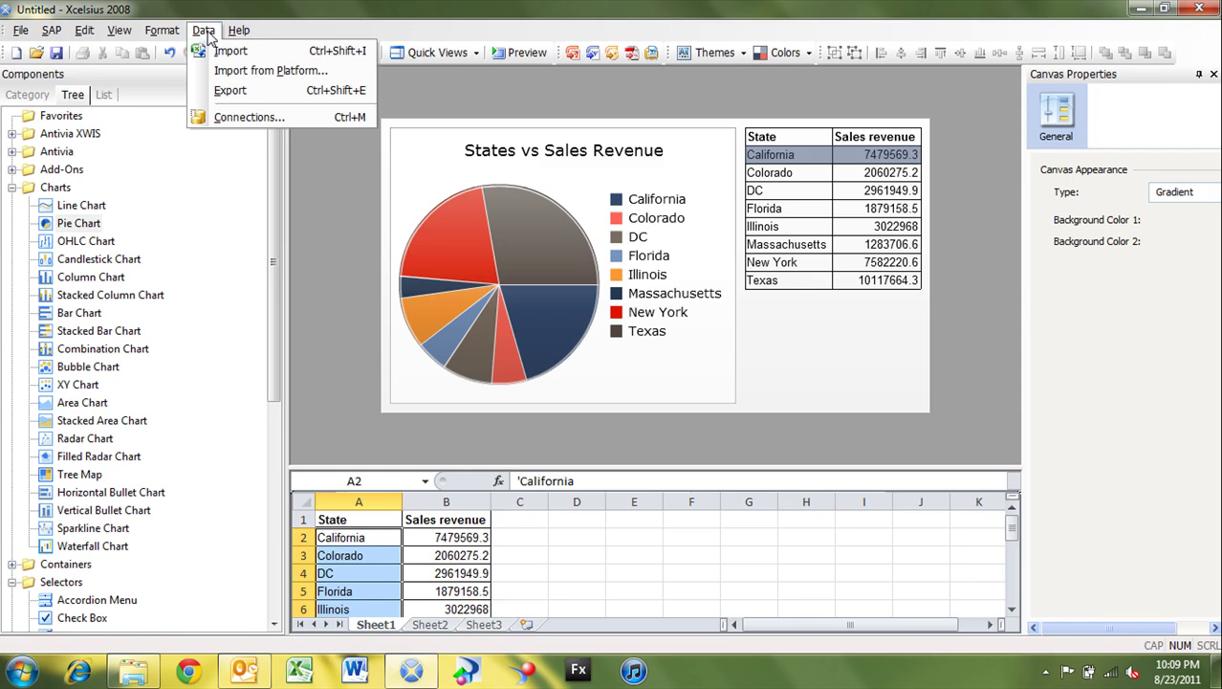
pyautogui.click(238, 119)
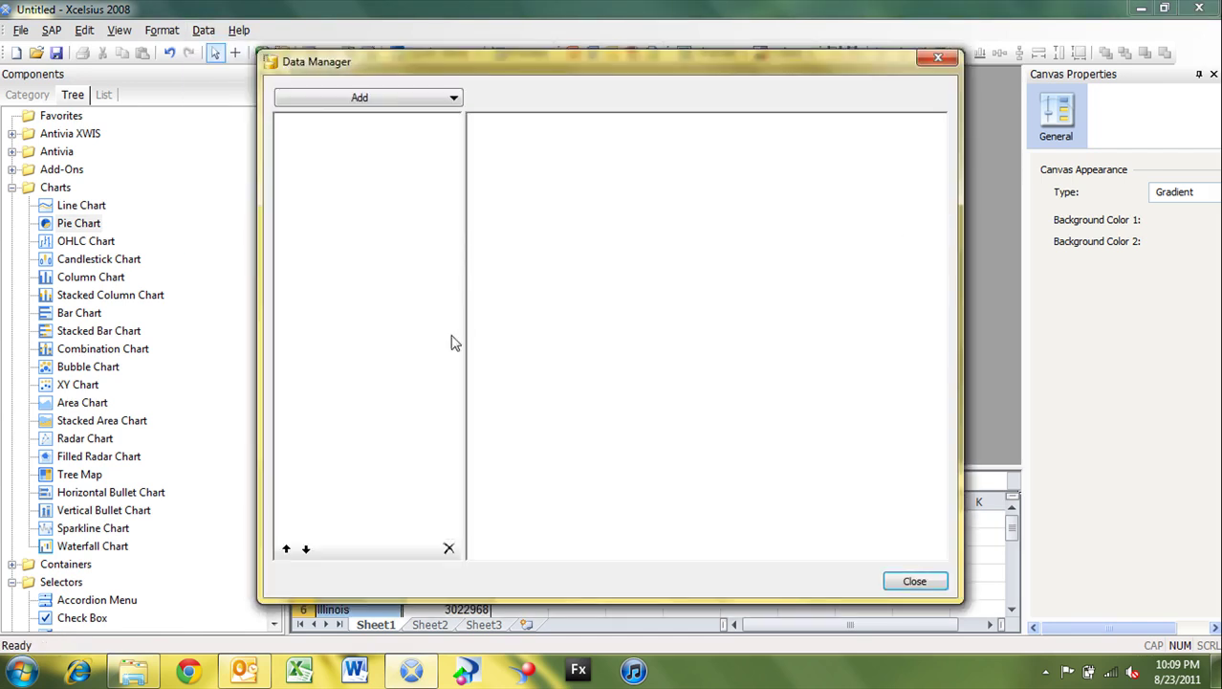
pyautogui.click(453, 100)
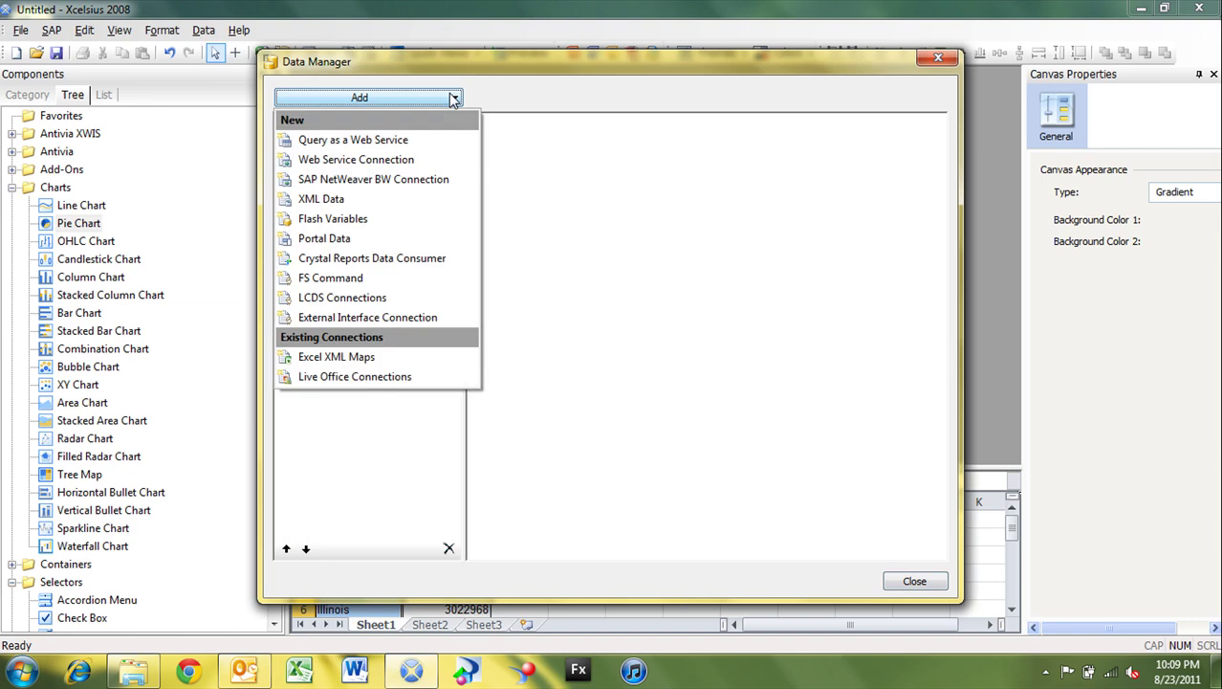
pyautogui.click(376, 379)
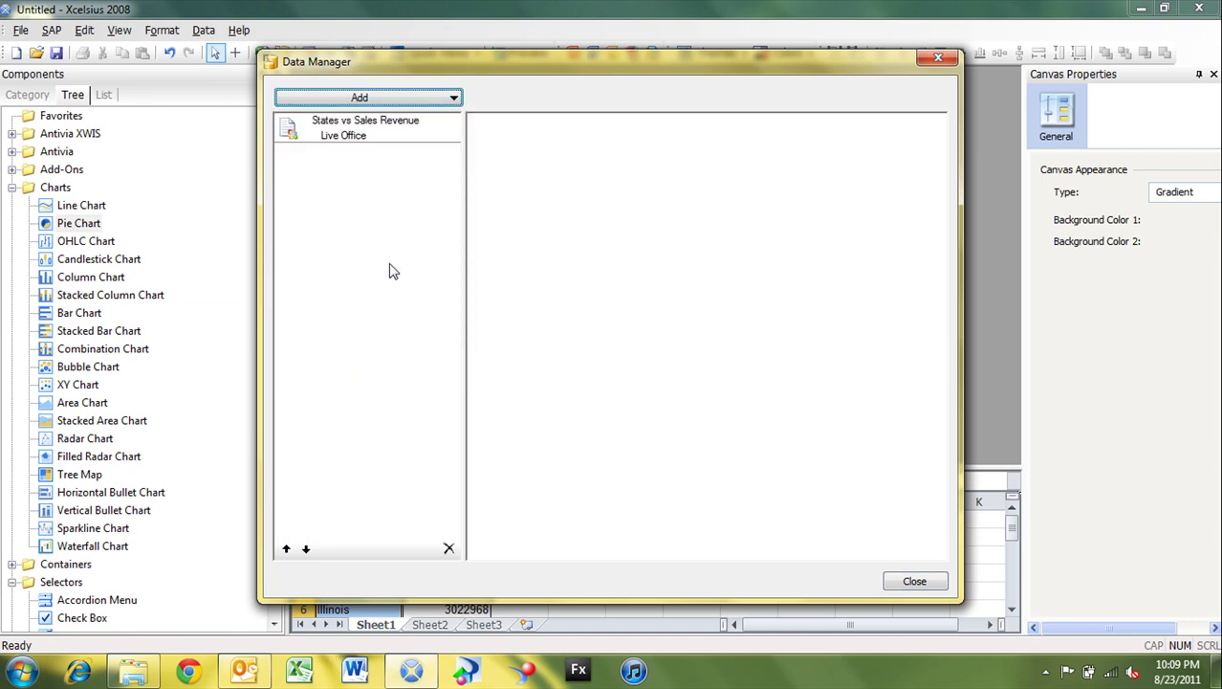
# Replace <webserver> in the States vs Sales Revenue session URL with demo.decisionfirst.com
pyautogui.click(409, 132)
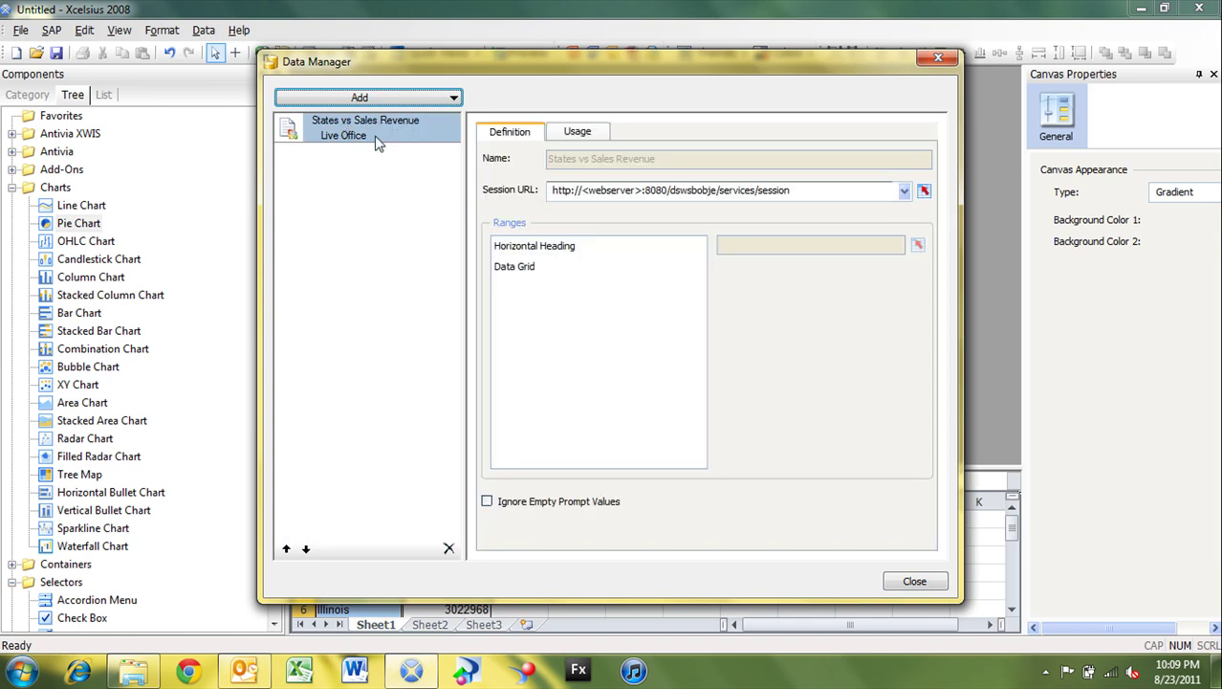
pyautogui.click(583, 191)
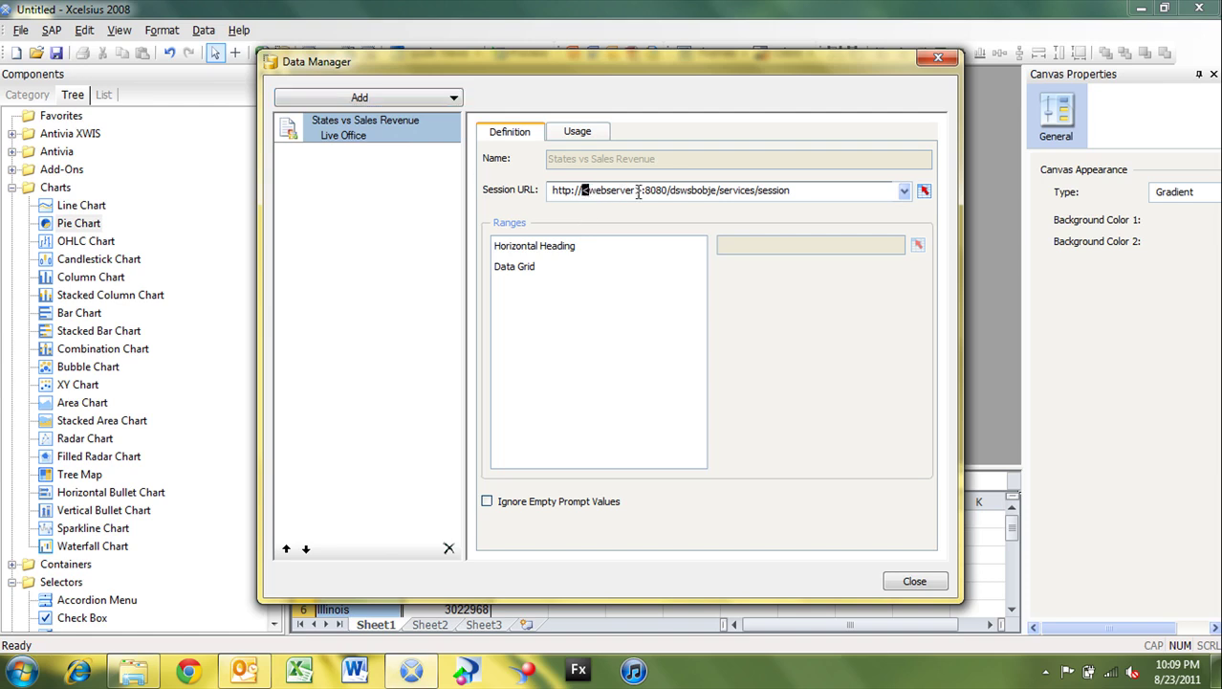
pyautogui.moveTo(639, 190); pyautogui.dragTo(642, 190)
pyautogui.write('demo')
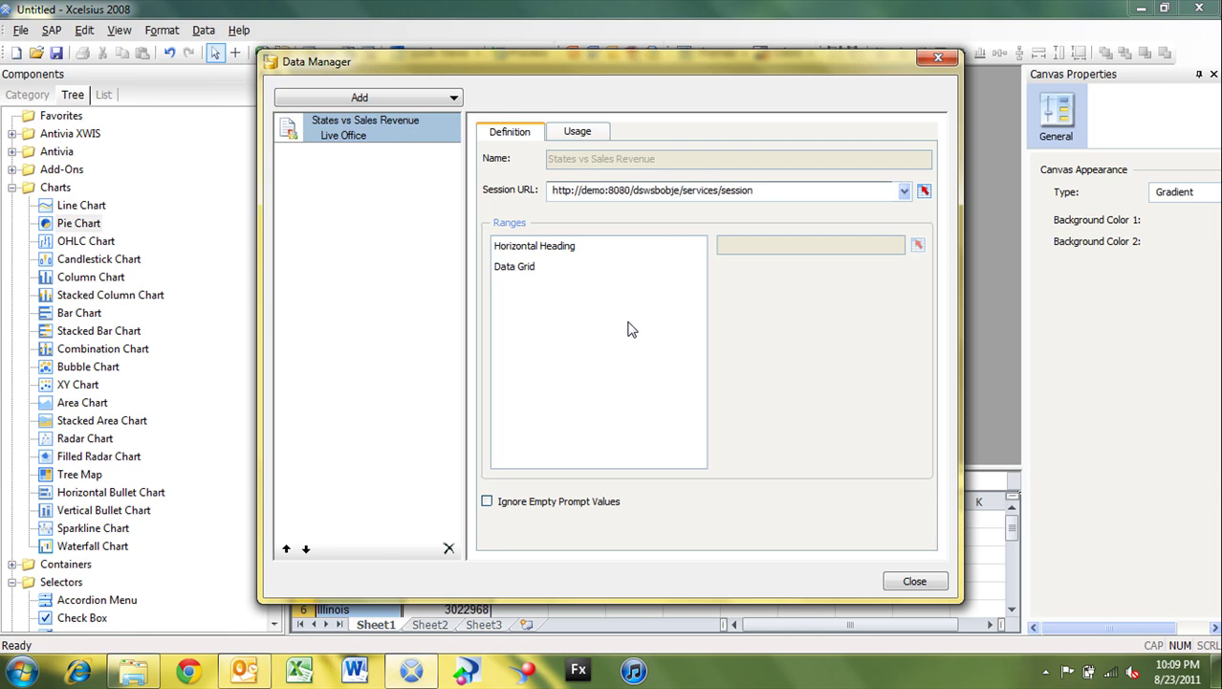
pyautogui.write('.decisionfirst.com')
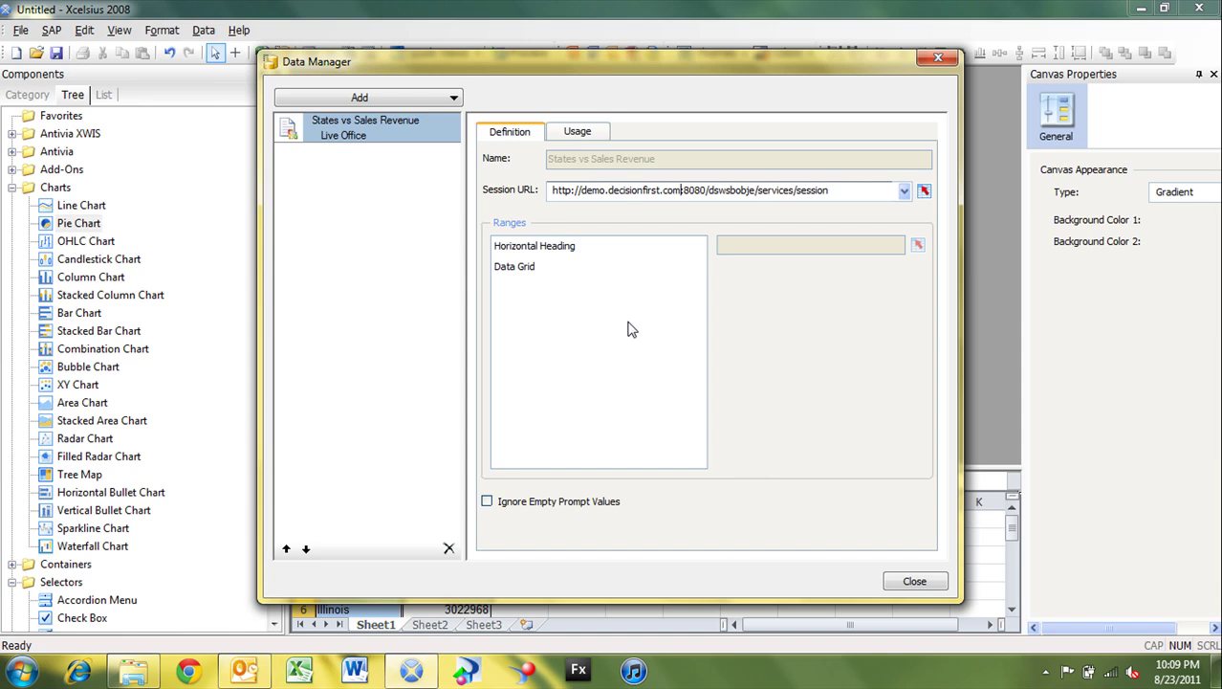
# Turn on Refresh Before Components Are Loaded; try Refresh Every in Seconds, then turn it off
pyautogui.click(579, 134)
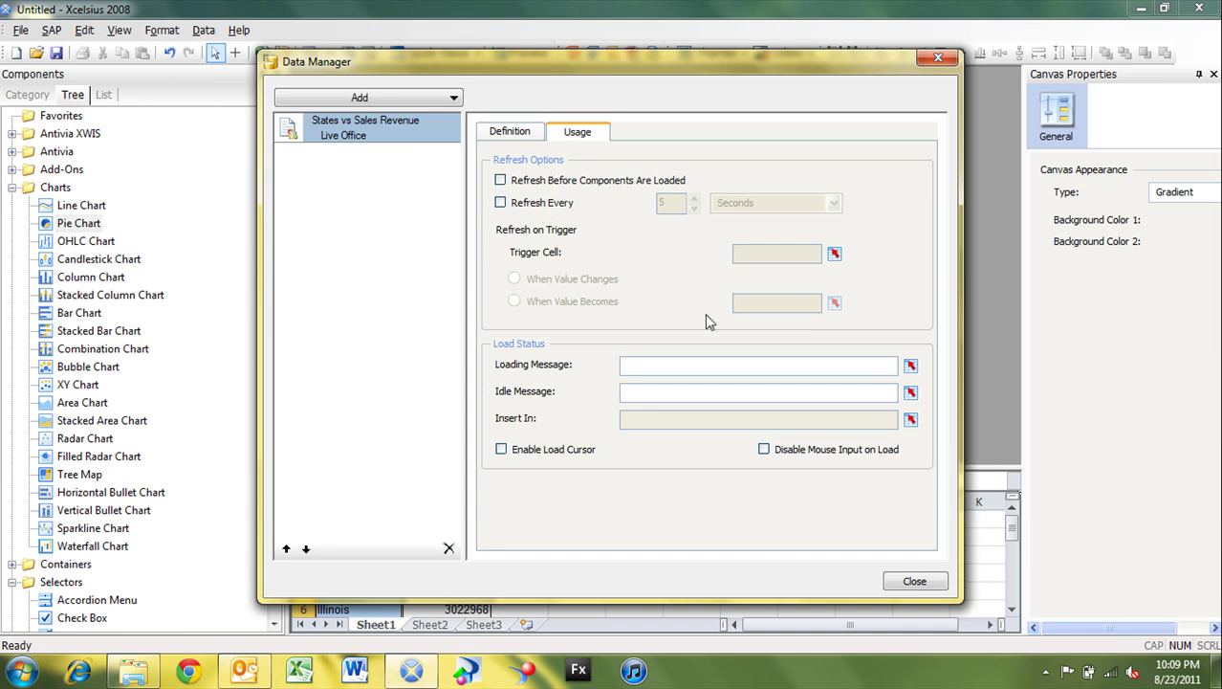
pyautogui.click(555, 189)
pyautogui.click(552, 207)
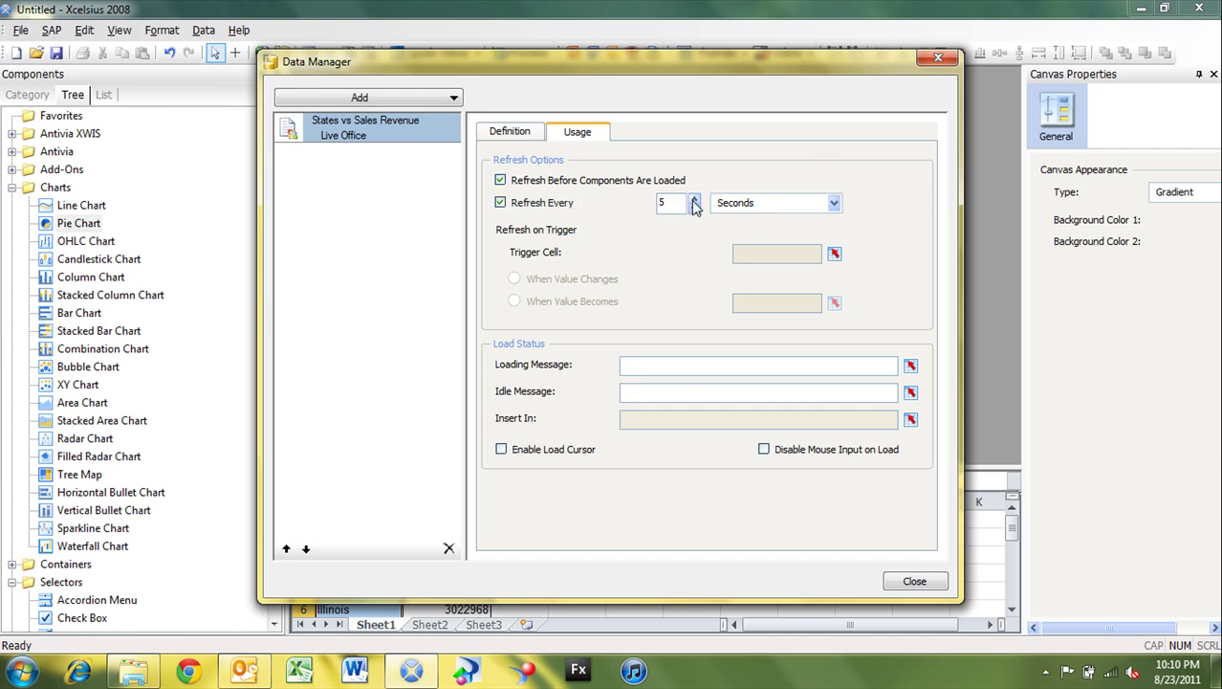
pyautogui.click(831, 207)
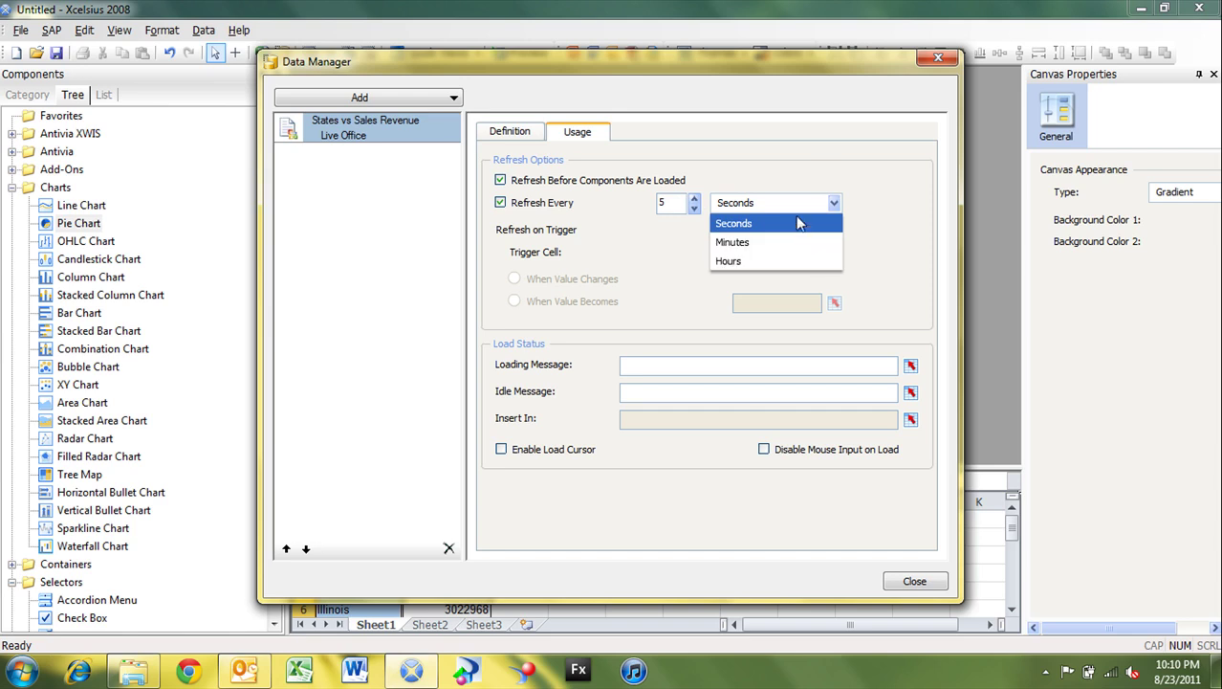
pyautogui.click(808, 185)
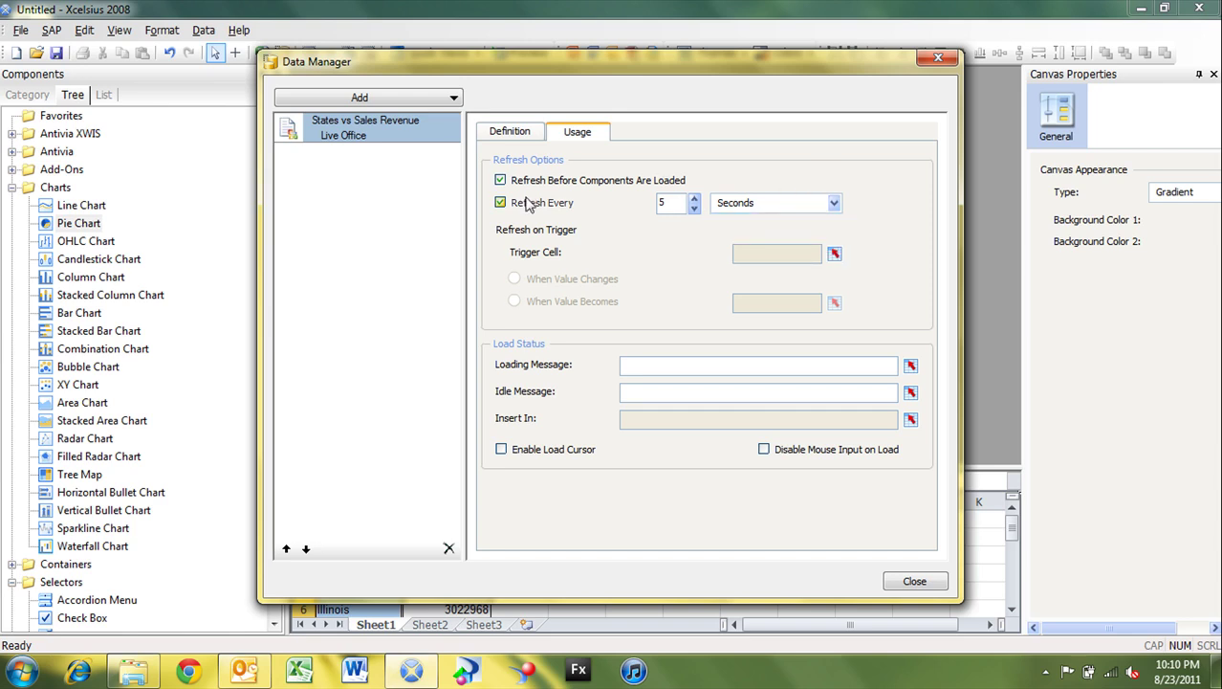
pyautogui.click(524, 207)
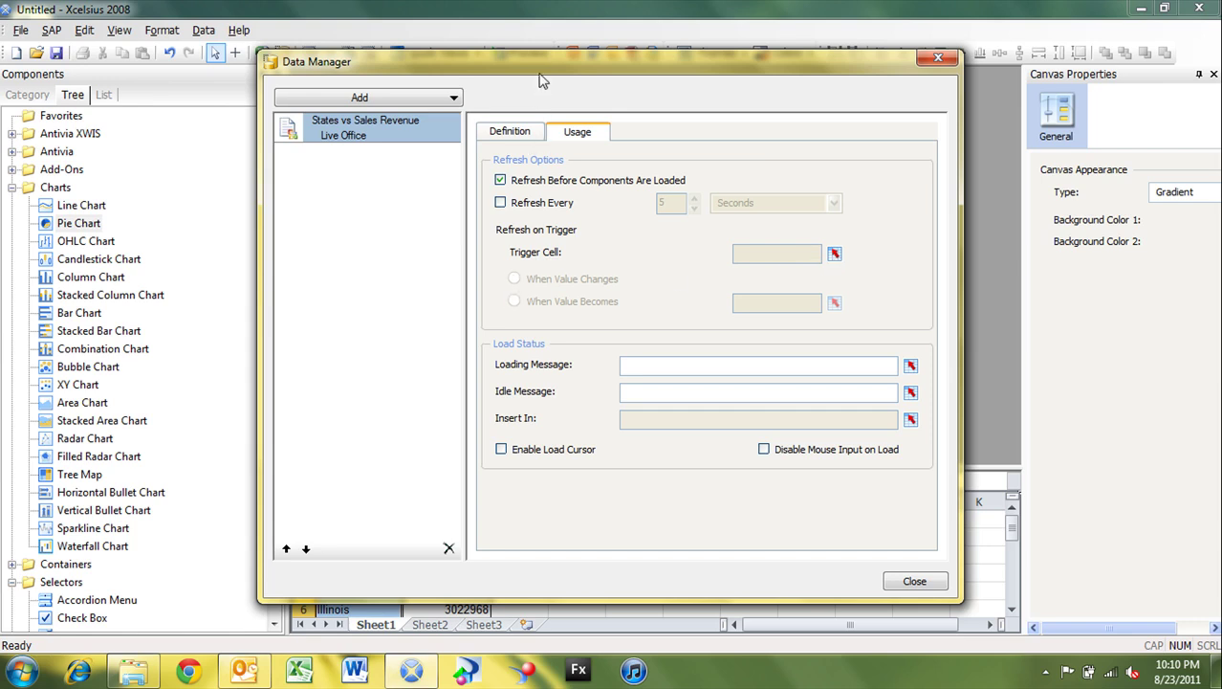
# Enable the load cursor for the connection after moving the Data Manager aside
pyautogui.moveTo(542, 70); pyautogui.dragTo(319, 62)
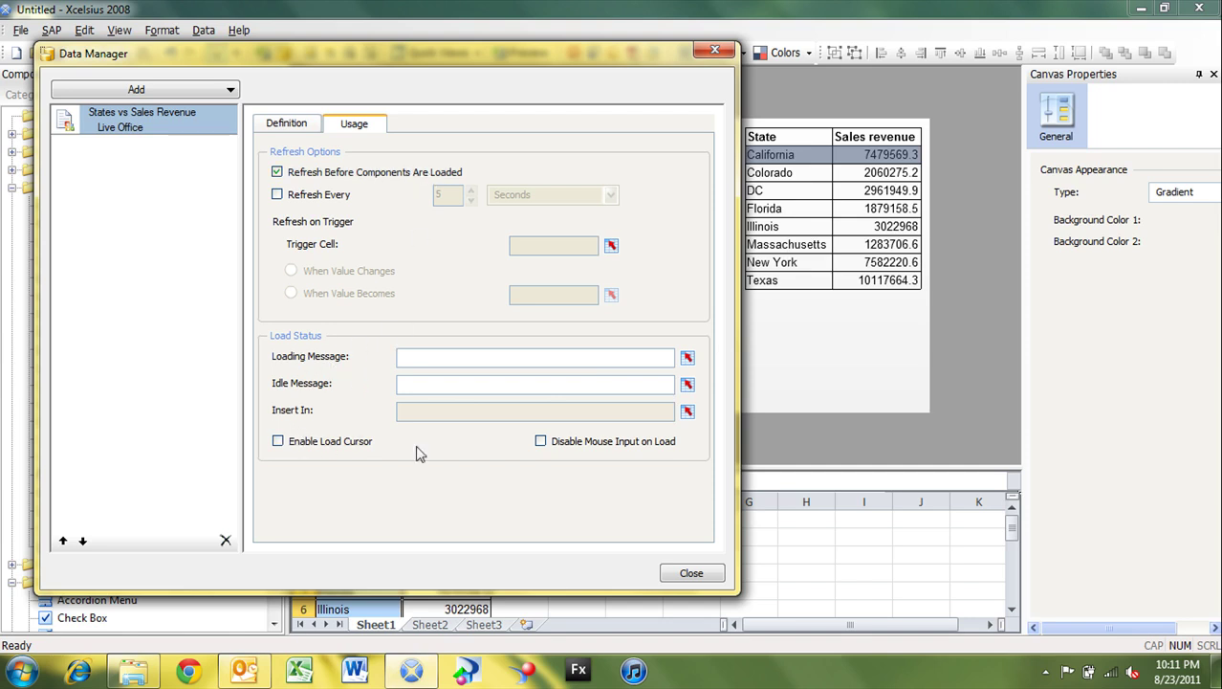
pyautogui.click(352, 448)
pyautogui.click(693, 574)
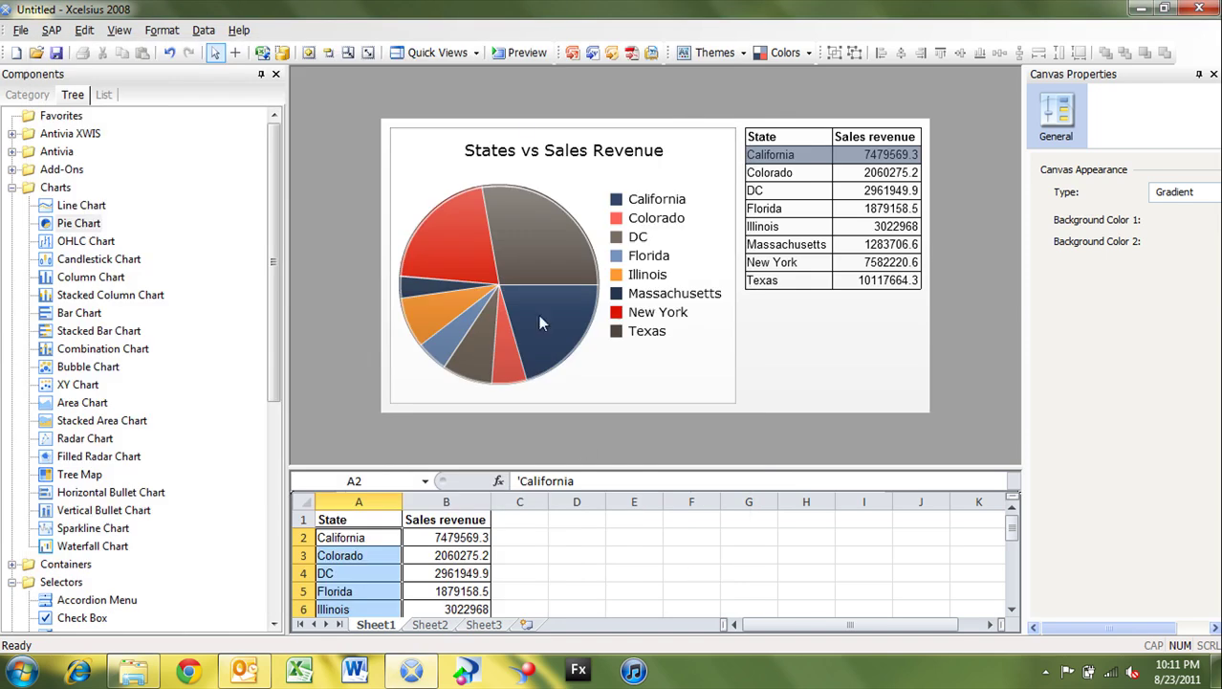
pyautogui.click(516, 53)
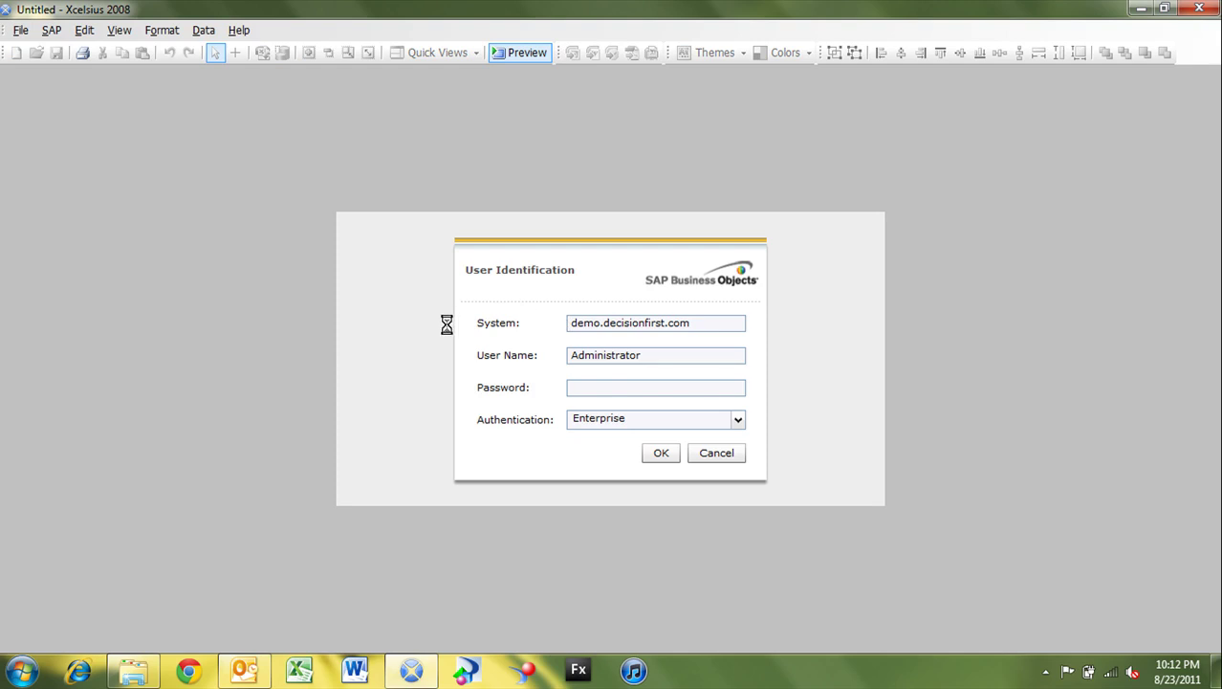
pyautogui.click(605, 389)
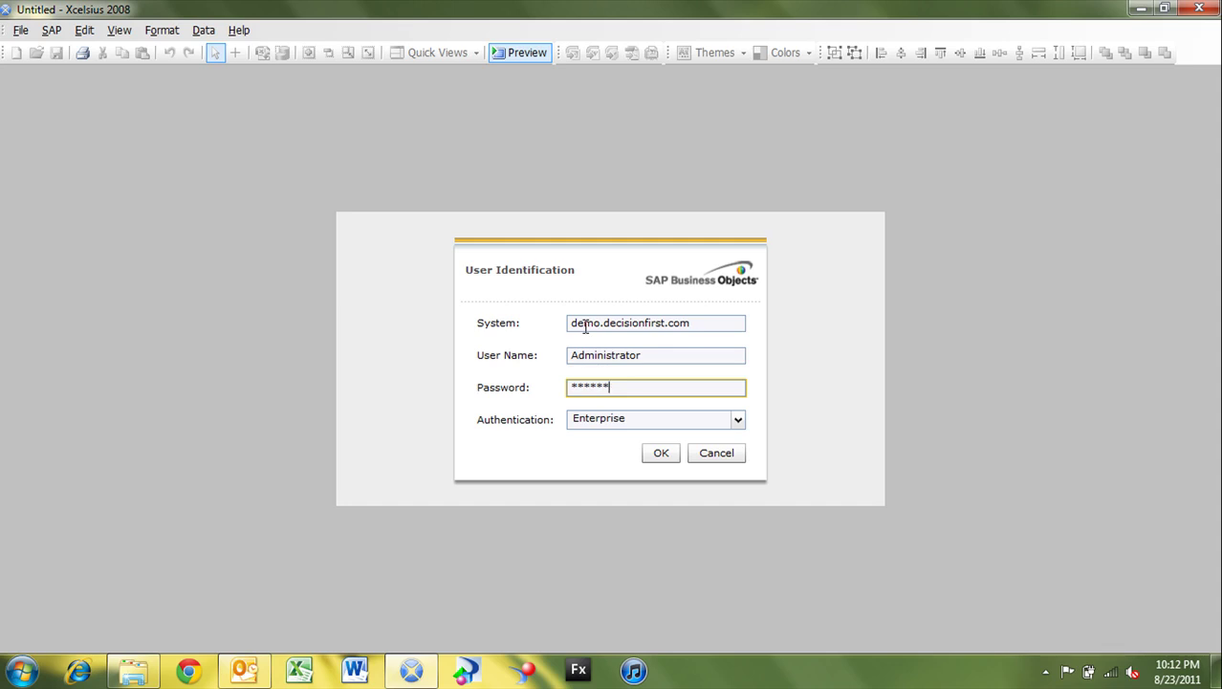
pyautogui.click(662, 455)
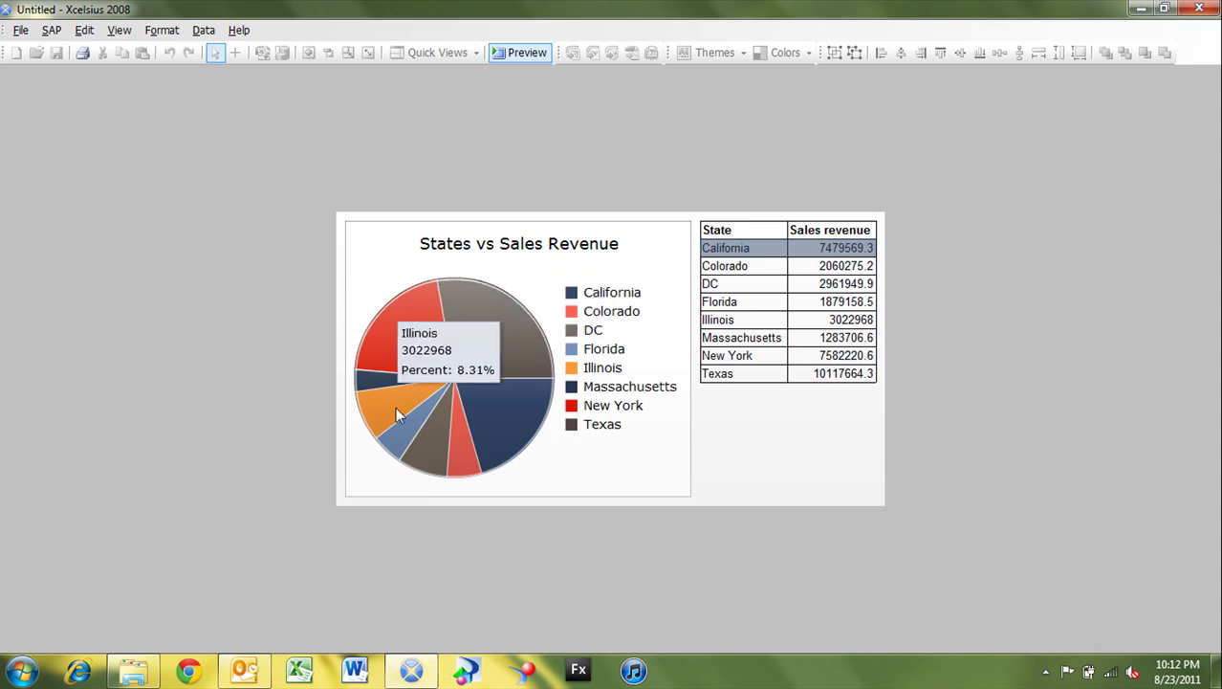
pyautogui.click(729, 269)
pyautogui.click(731, 284)
pyautogui.click(740, 319)
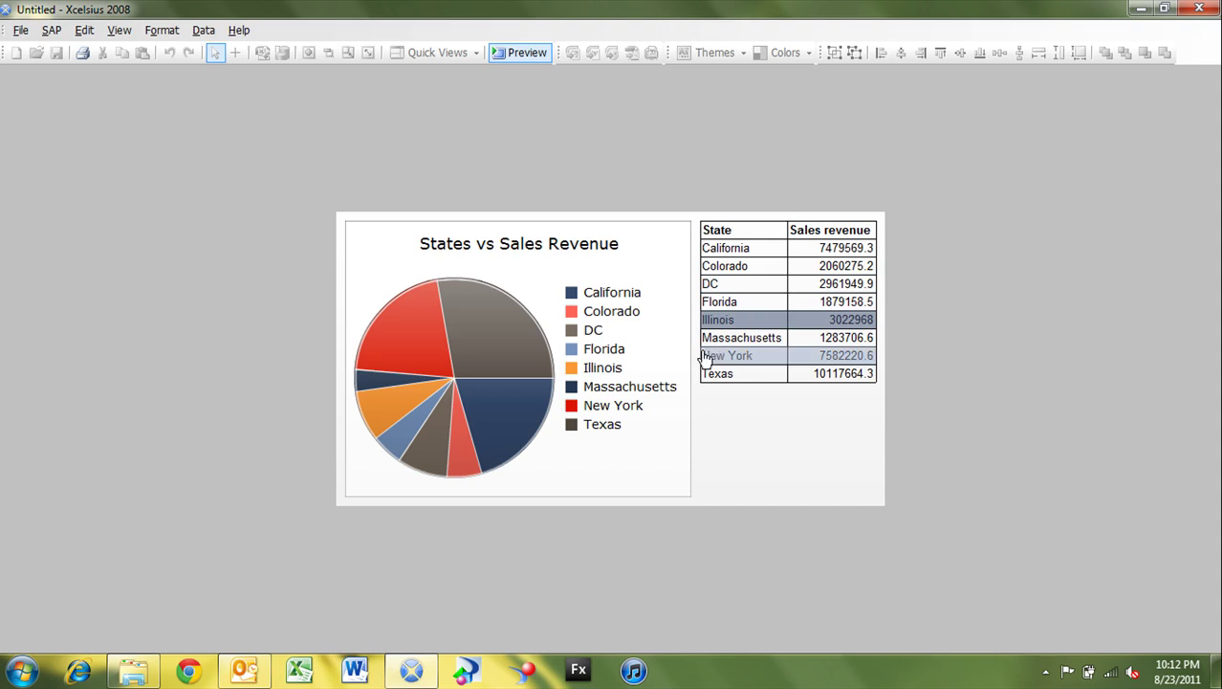
pyautogui.click(729, 357)
pyautogui.moveTo(491, 389)
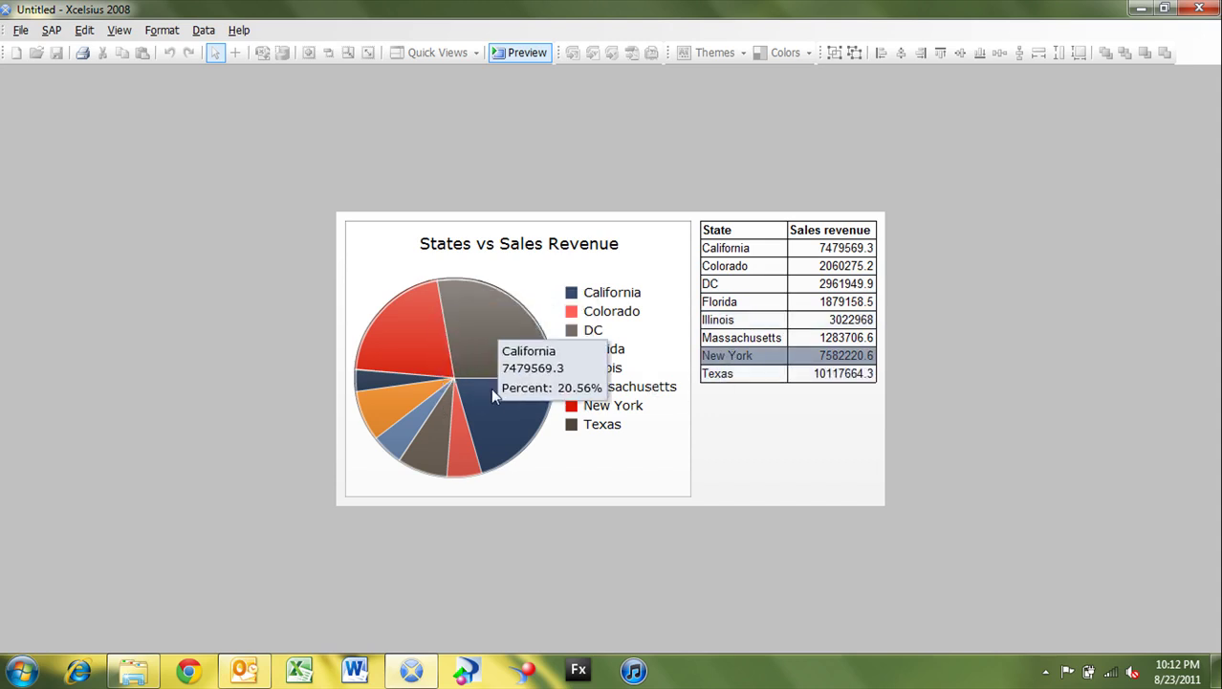
pyautogui.click(516, 53)
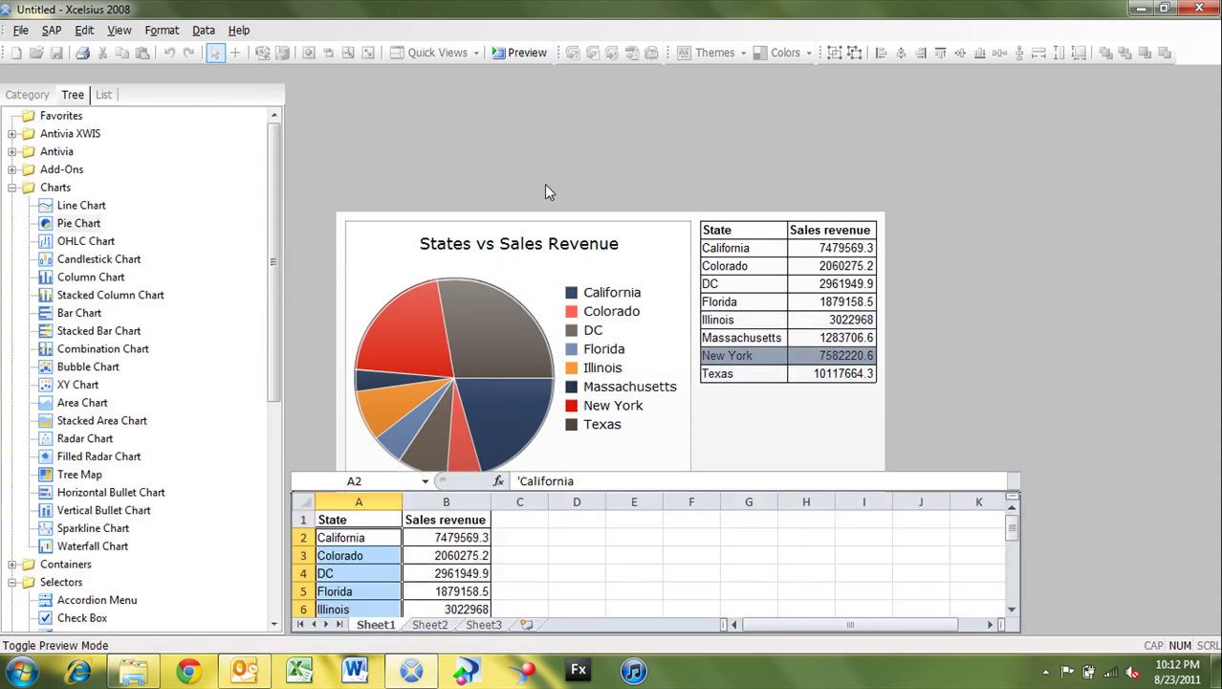
# Open the Live Office documents folder, show Identifying Slide.ppt, then open the recorder's tray options
pyautogui.click(133, 669)
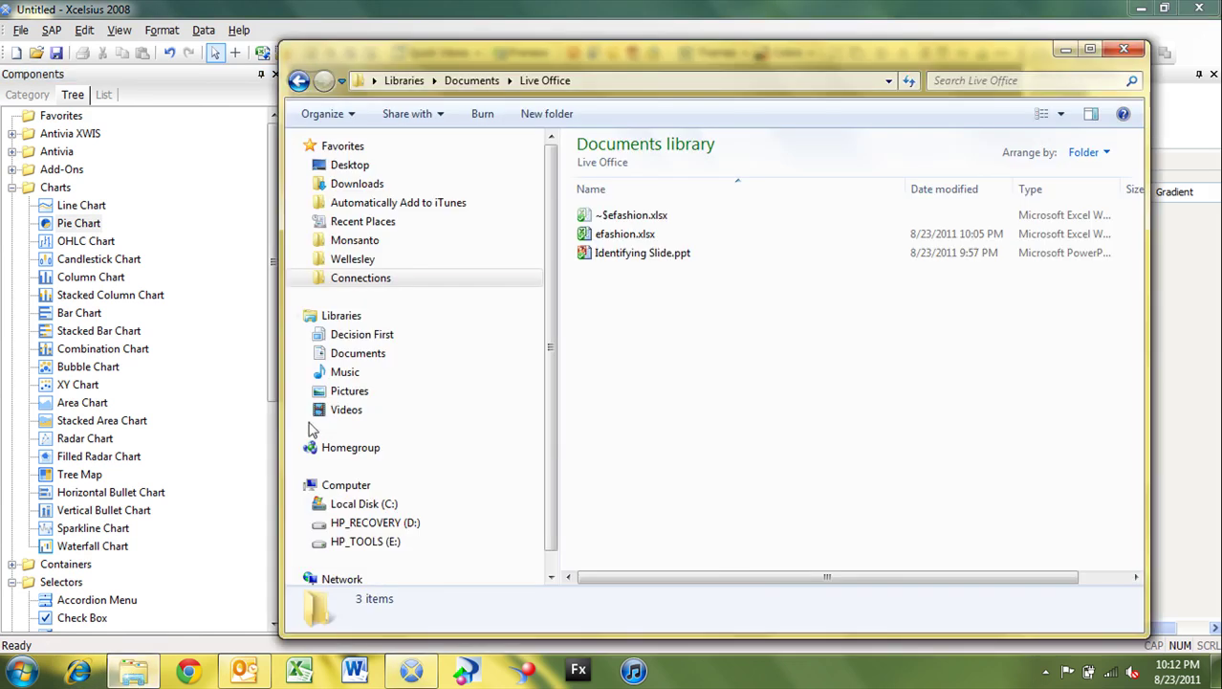
pyautogui.click(622, 254)
pyautogui.rightClick(622, 254)
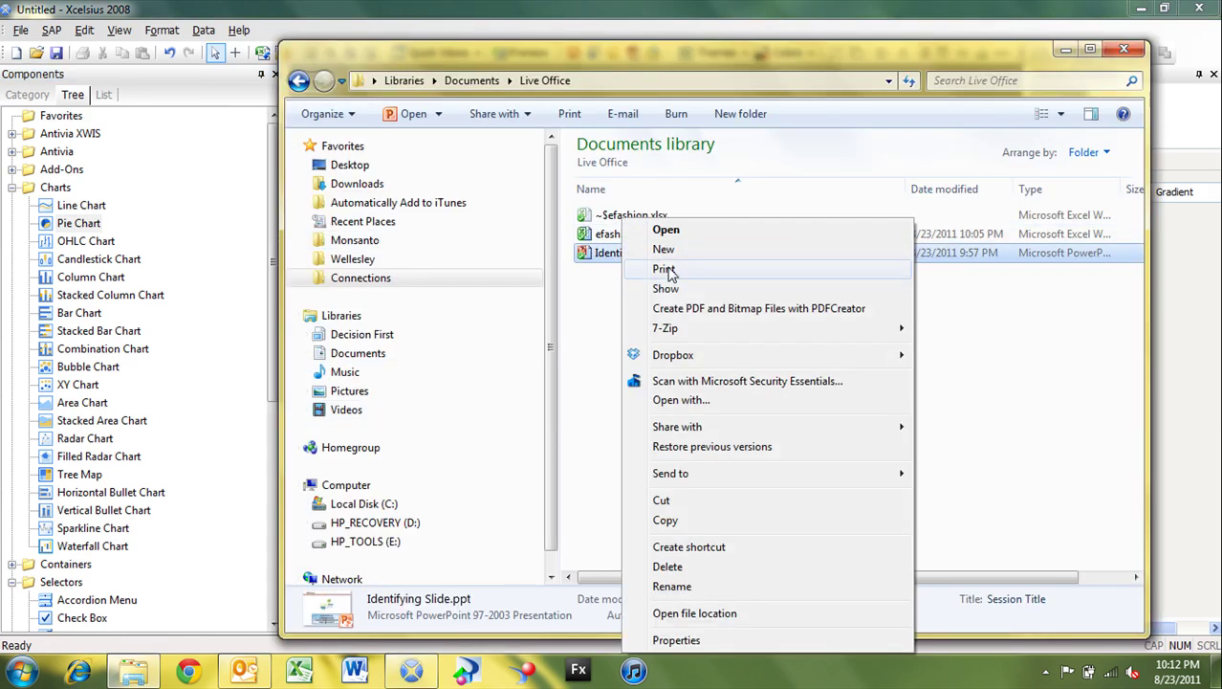
pyautogui.click(666, 288)
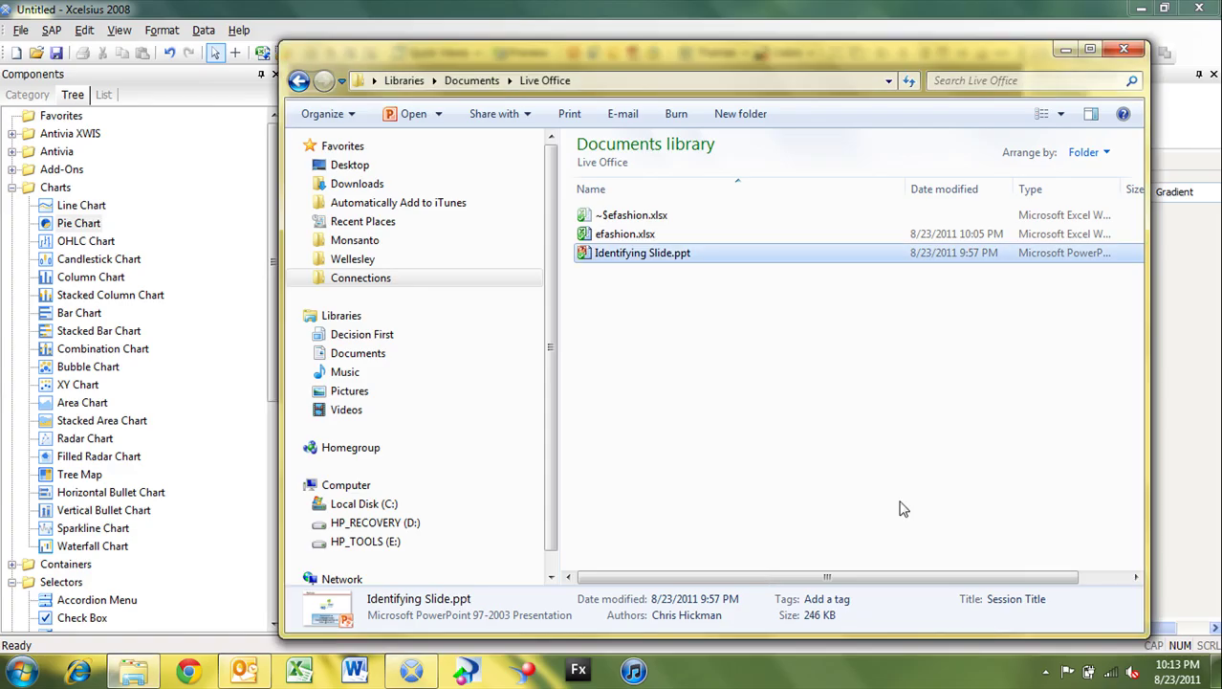
pyautogui.click(1046, 673)
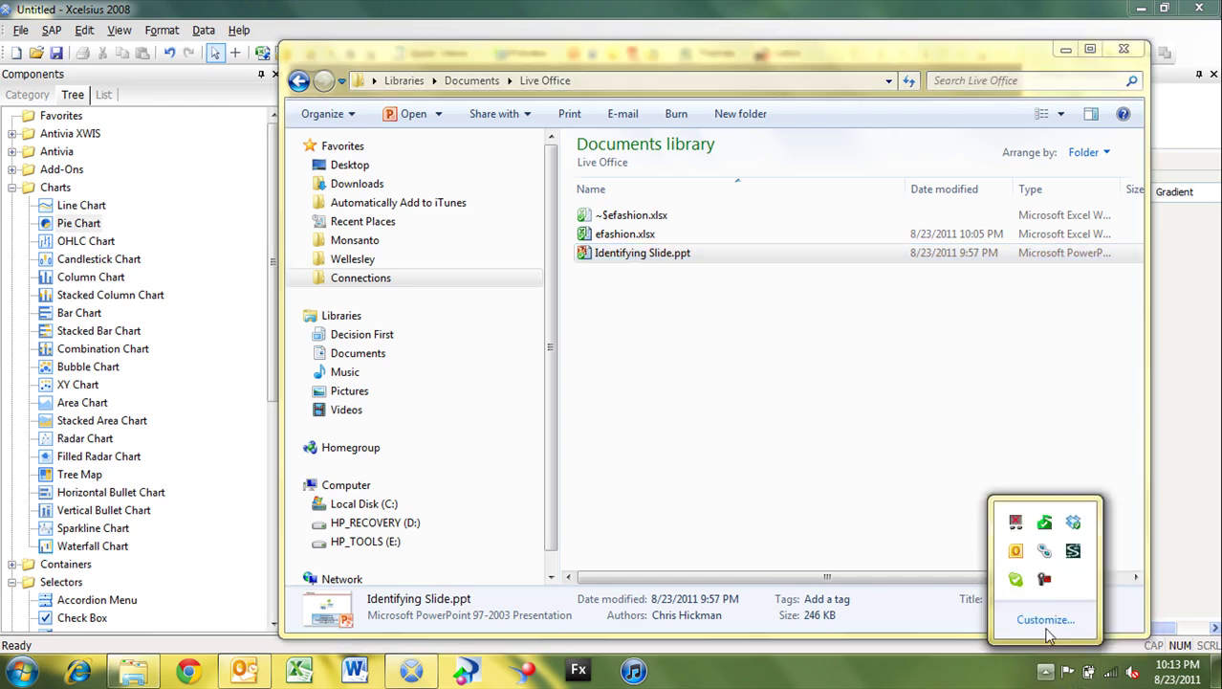
pyautogui.rightClick(1046, 584)
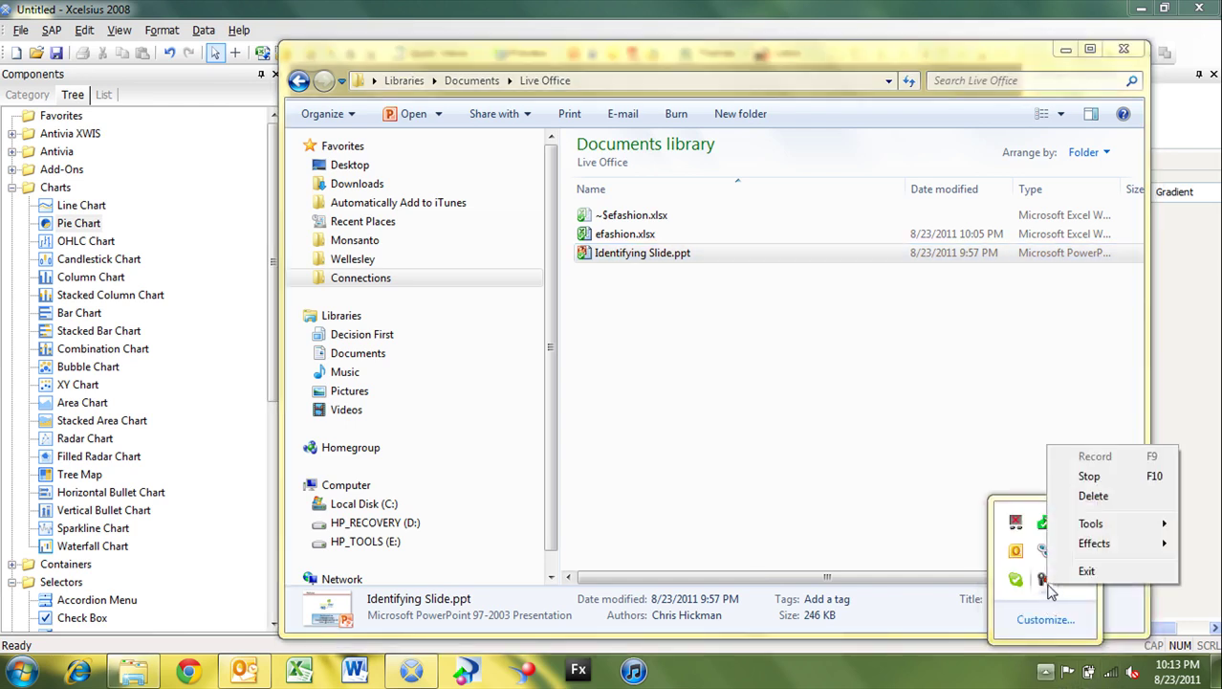